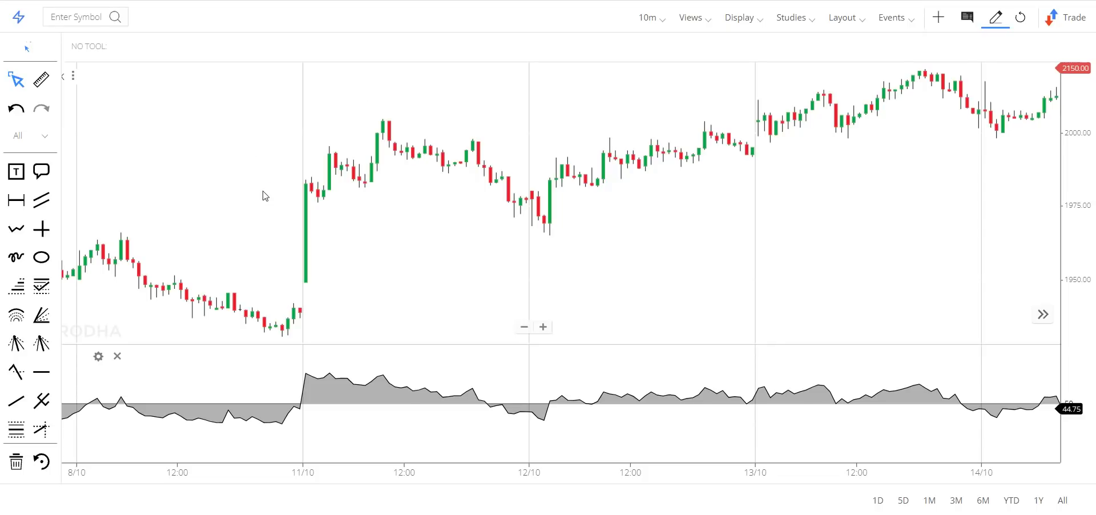
# - Add the Supertrend study to the 10-minute price chart
pyautogui.click(795, 17)
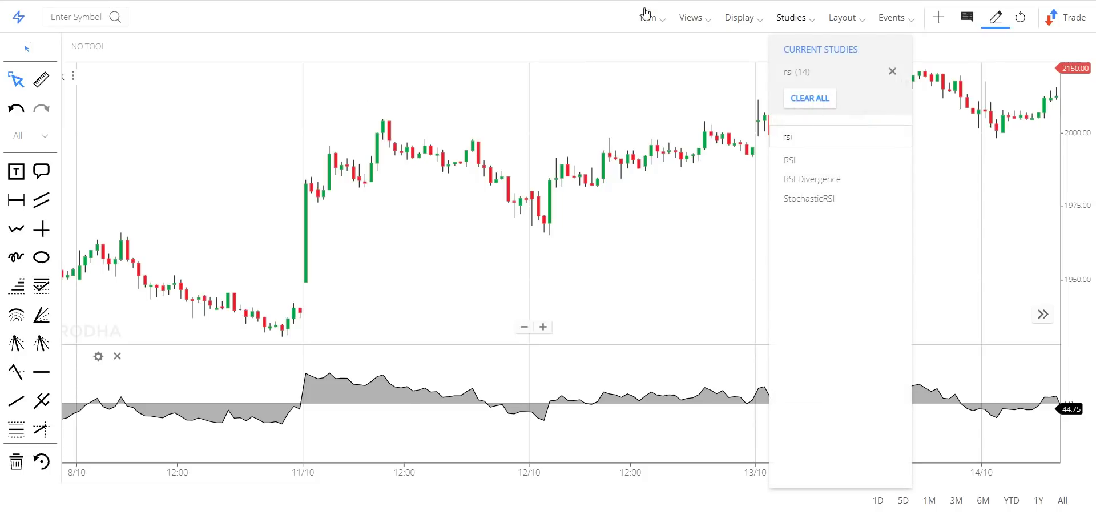
pyautogui.write('super')
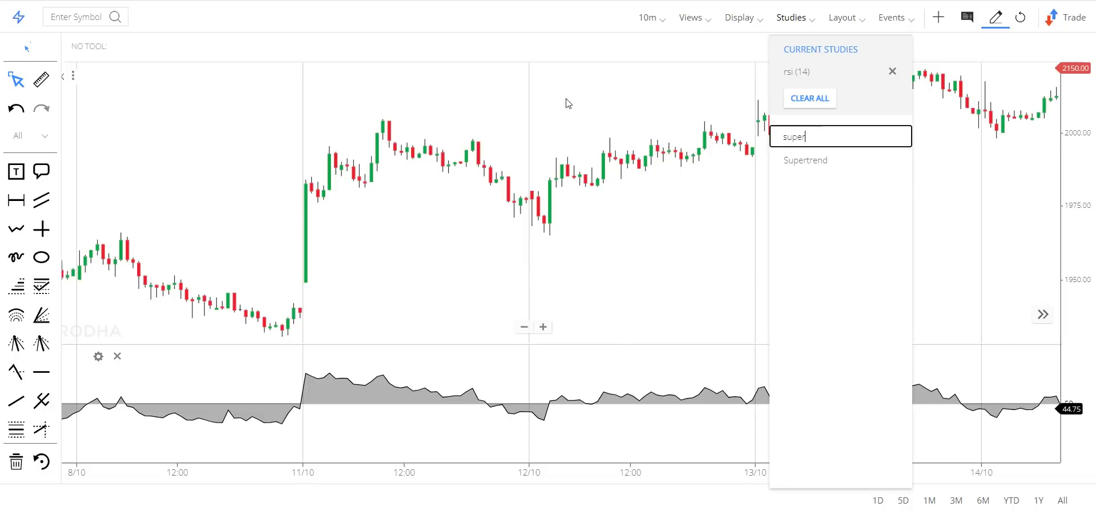
pyautogui.press('Down')
pyautogui.press('Return')
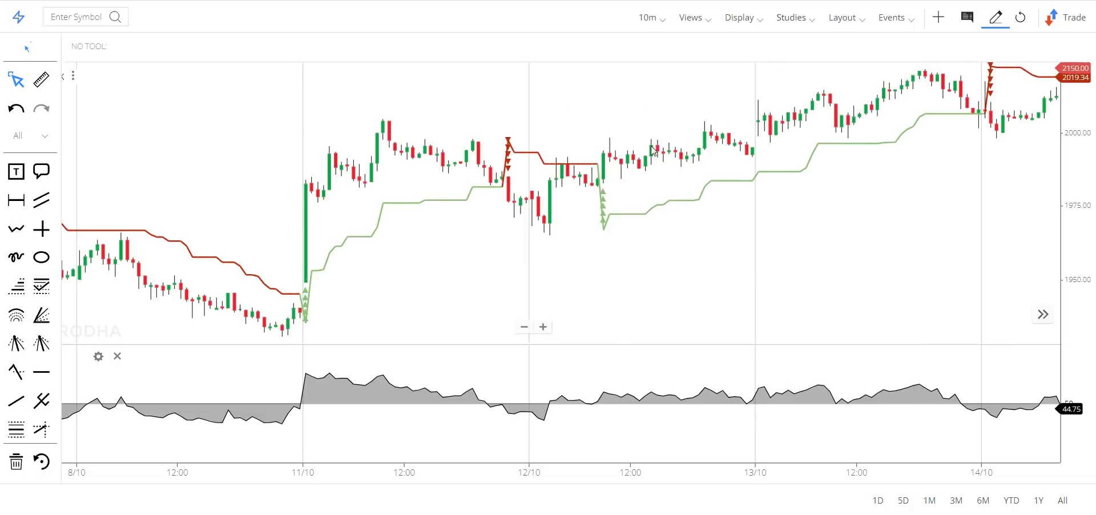
# - Doodle around the tall green candle at the 11/10 open and over the Supertrend flip beneath it, then clear the drawings
pyautogui.moveTo(518, 195); pyautogui.dragTo(571, 194)
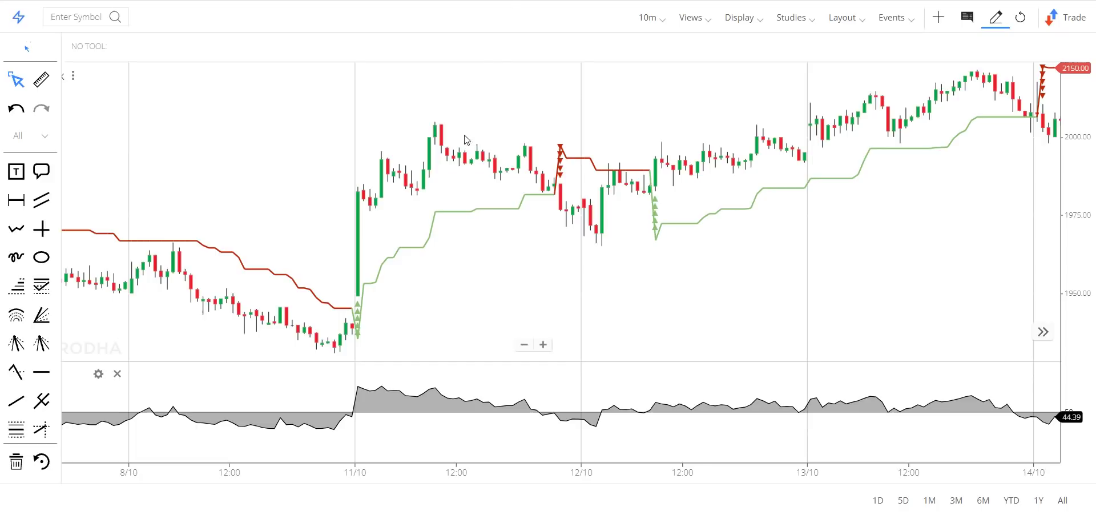
pyautogui.scroll(5, 441, 264)
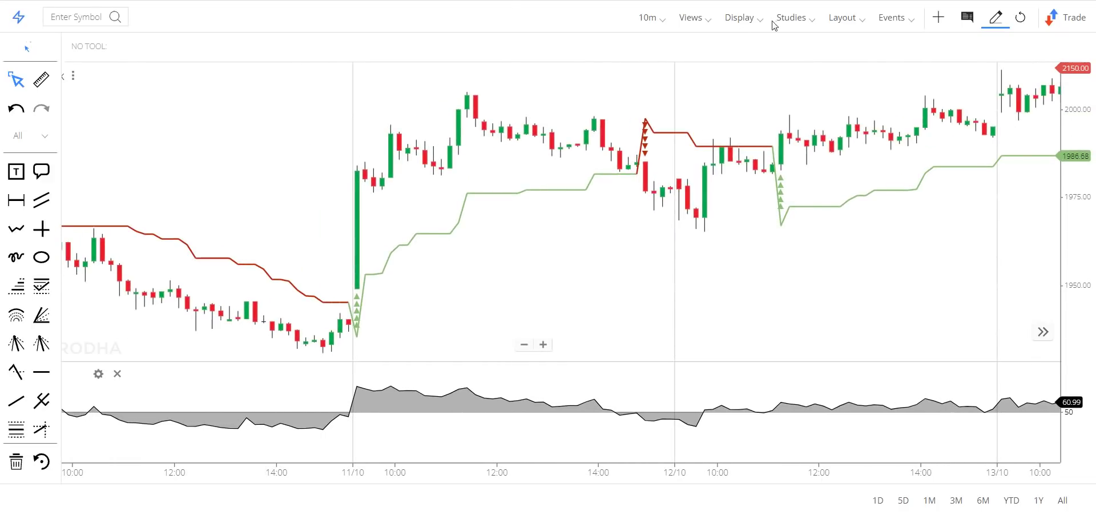
pyautogui.click(16, 257)
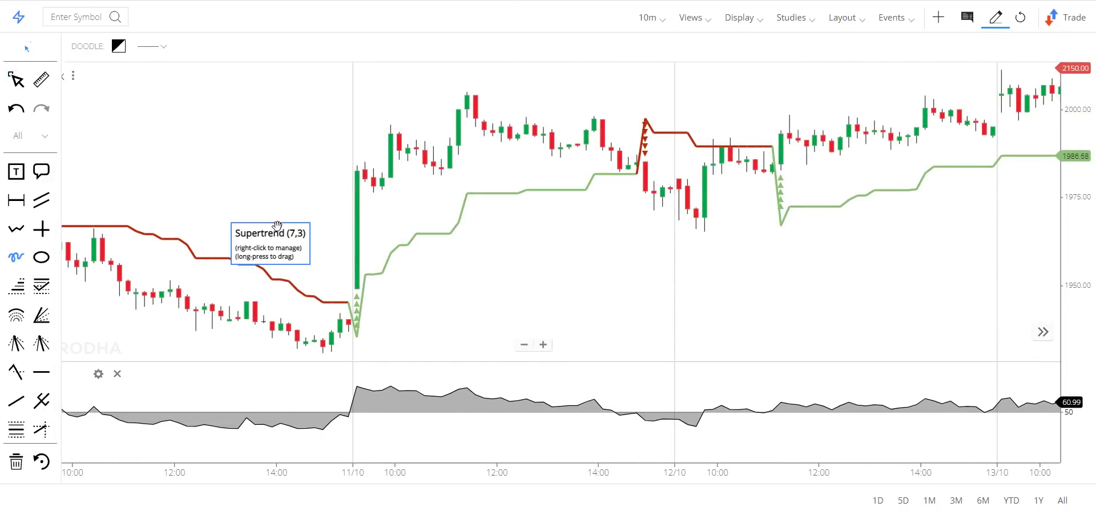
pyautogui.moveTo(296, 149)
pyautogui.mouseDown()
pyautogui.moveTo(266, 166)
pyautogui.moveTo(311, 179)
pyautogui.moveTo(279, 139)
pyautogui.mouseUp()
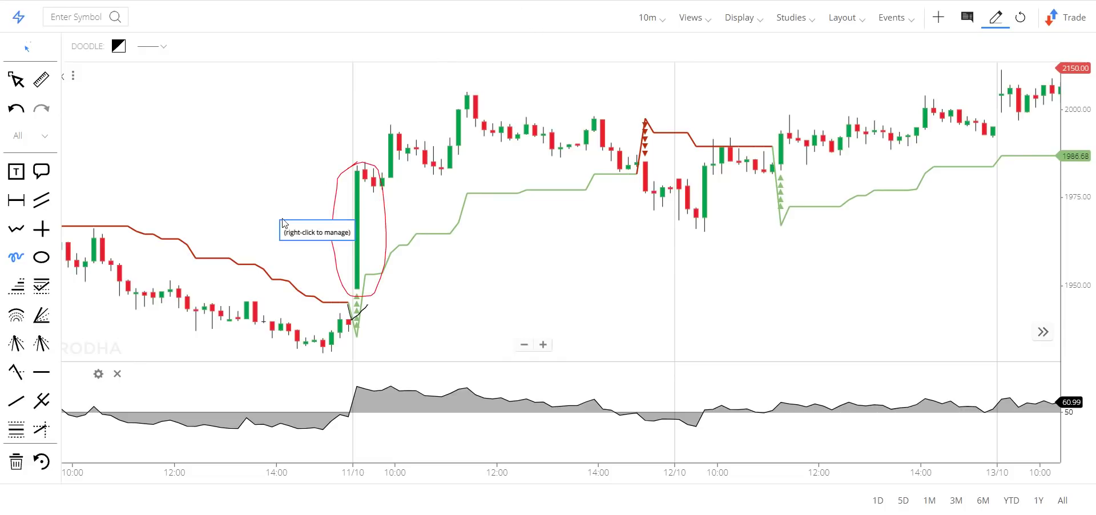
pyautogui.moveTo(348, 304); pyautogui.dragTo(355, 331)
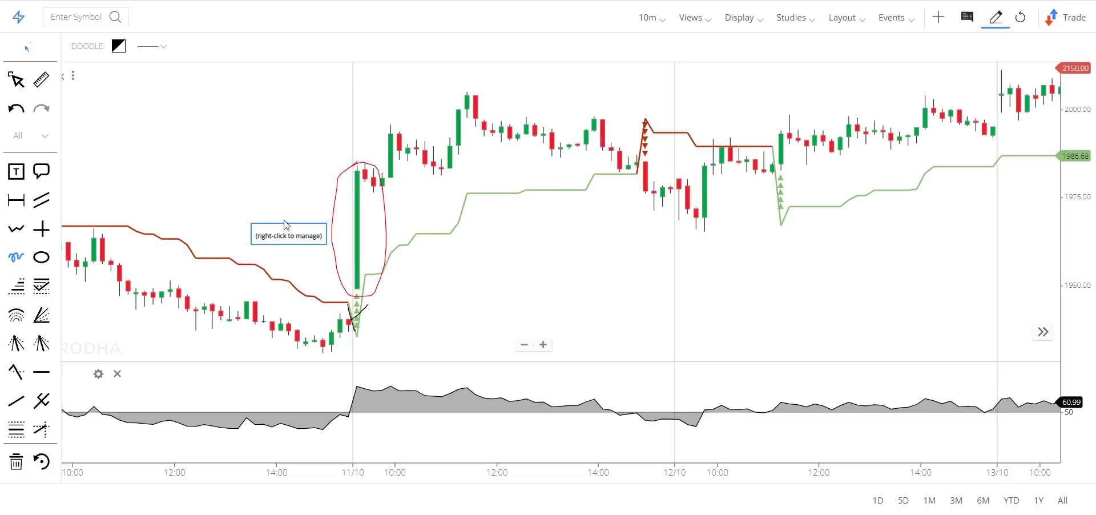
pyautogui.moveTo(356, 289)
pyautogui.mouseDown()
pyautogui.moveTo(359, 214)
pyautogui.moveTo(345, 189)
pyautogui.mouseUp()
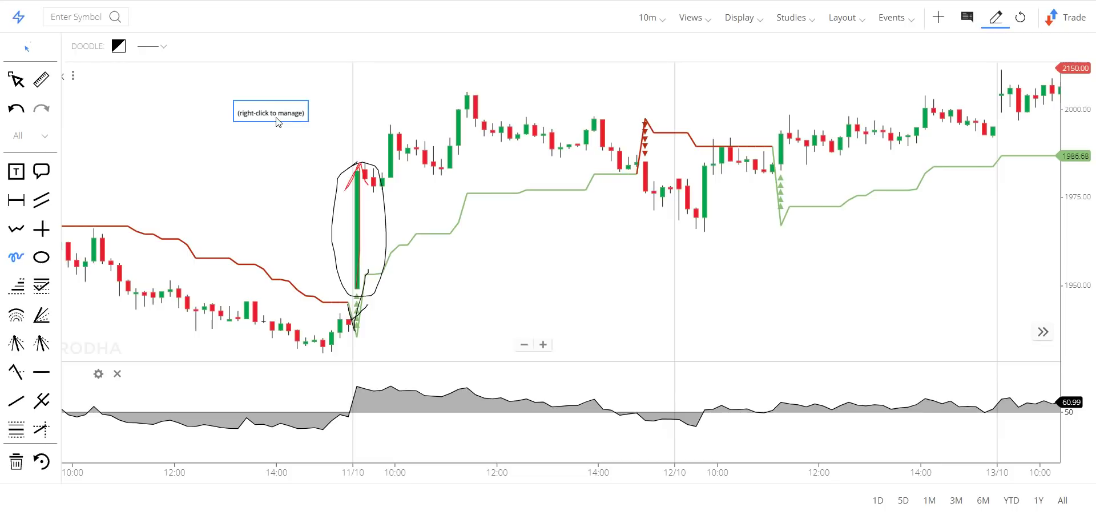
pyautogui.click(16, 461)
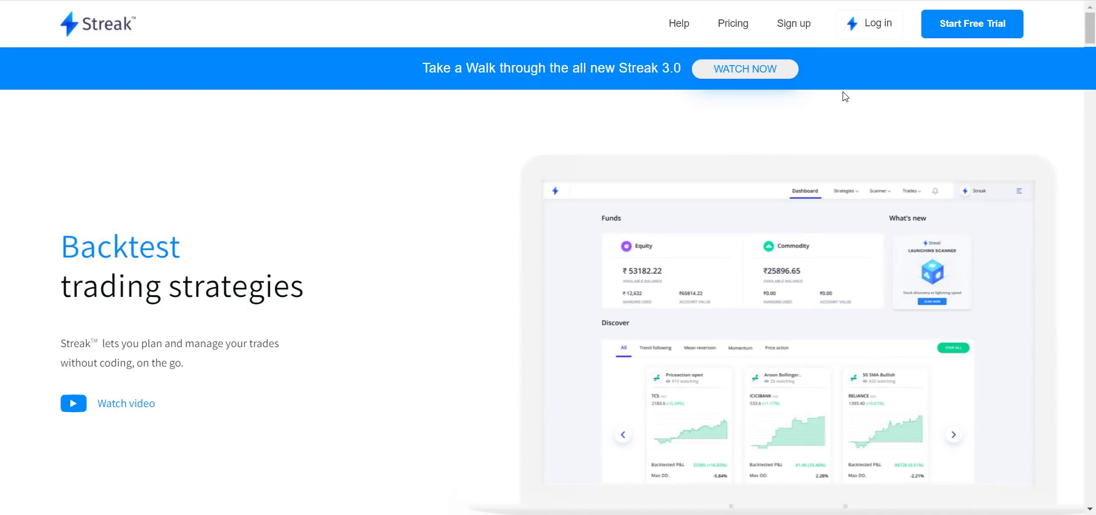
# - Switch to the Streak site, start the log-in and choose the broker
pyautogui.click(869, 24)
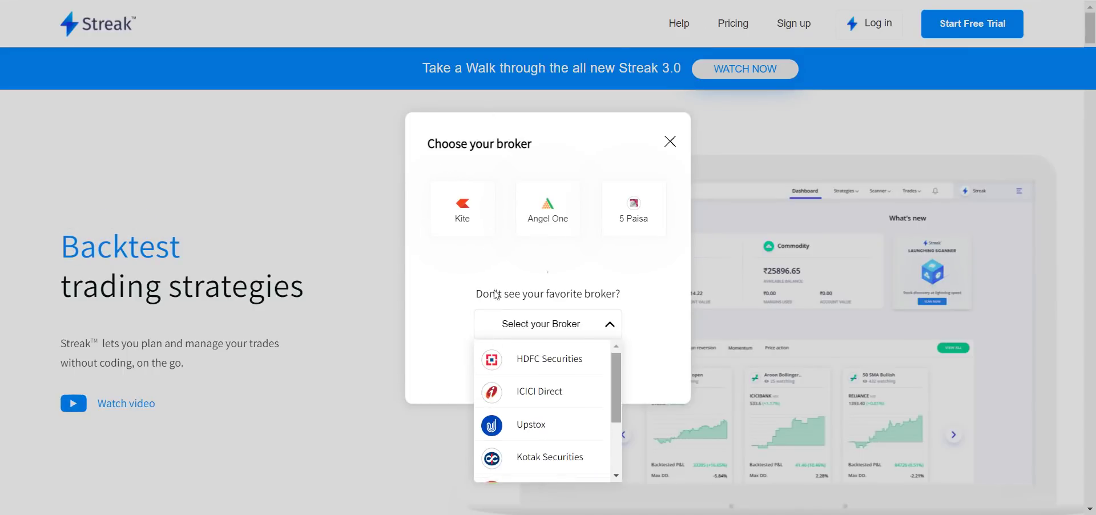
pyautogui.click(518, 221)
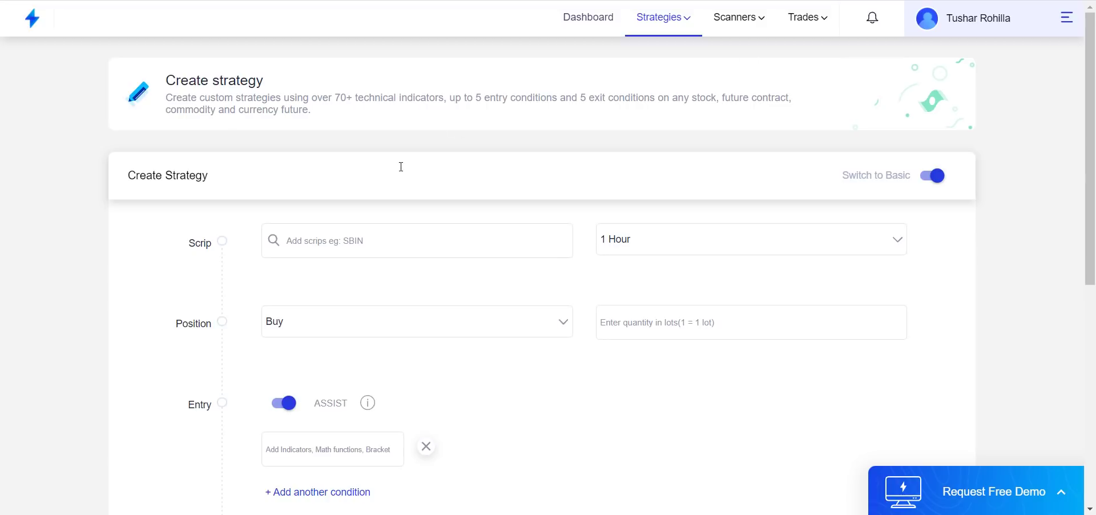
# - Add TATAMOTORS NSE and HINDALCO NSE as scrips of the new strategy
pyautogui.press('Tab')
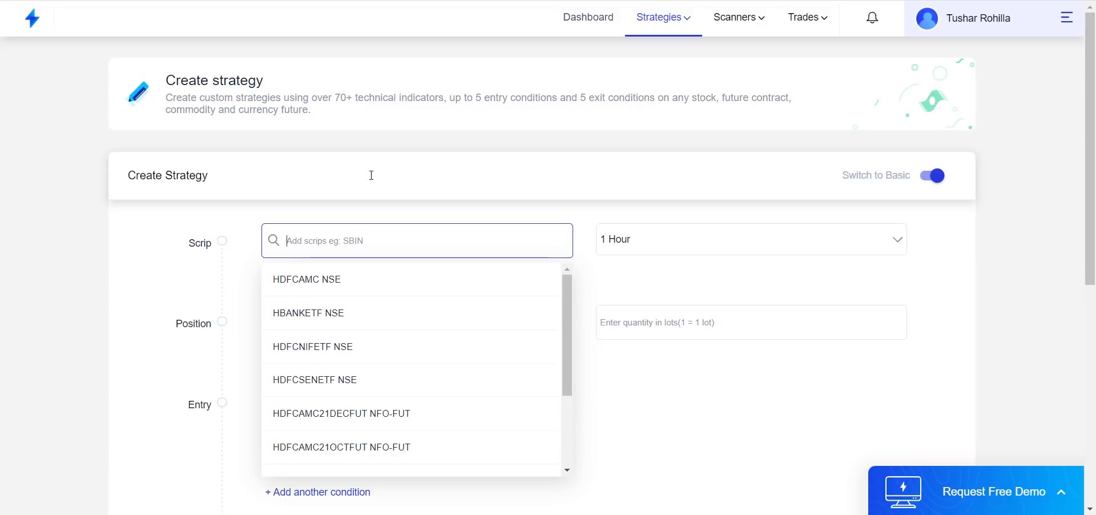
pyautogui.write('tatamot')
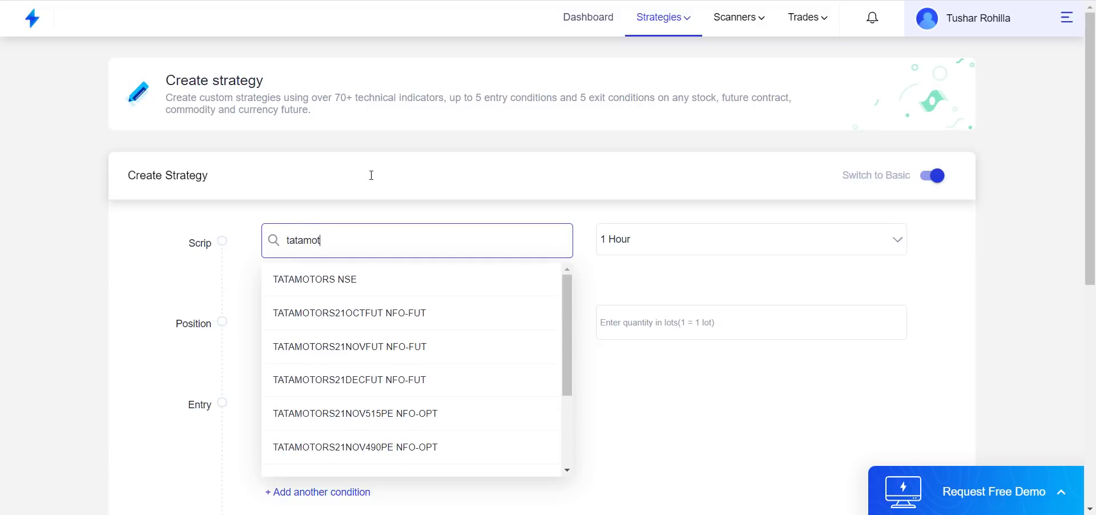
pyautogui.press('Down')
pyautogui.press('Return')
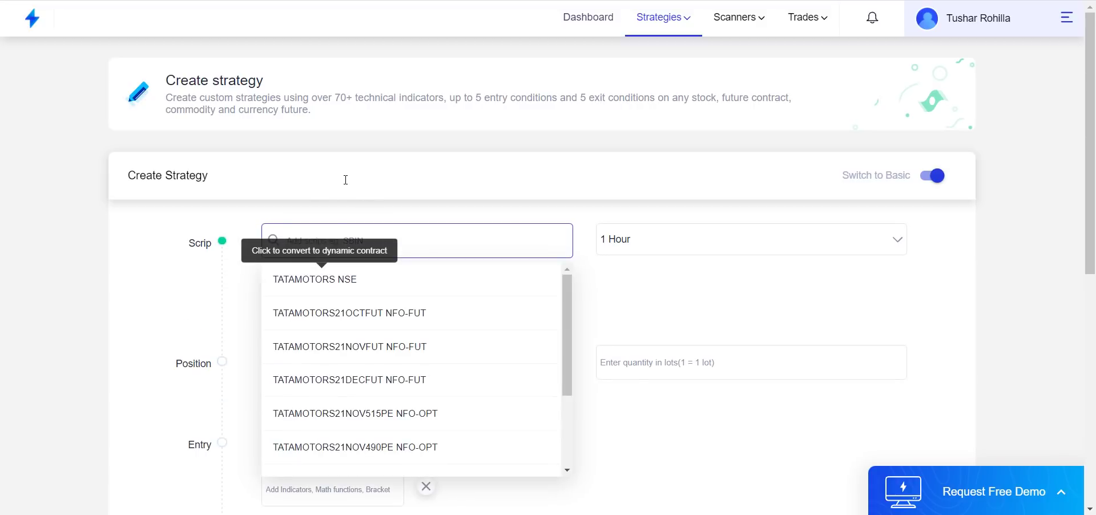
pyautogui.write('hindal')
pyautogui.press('Down')
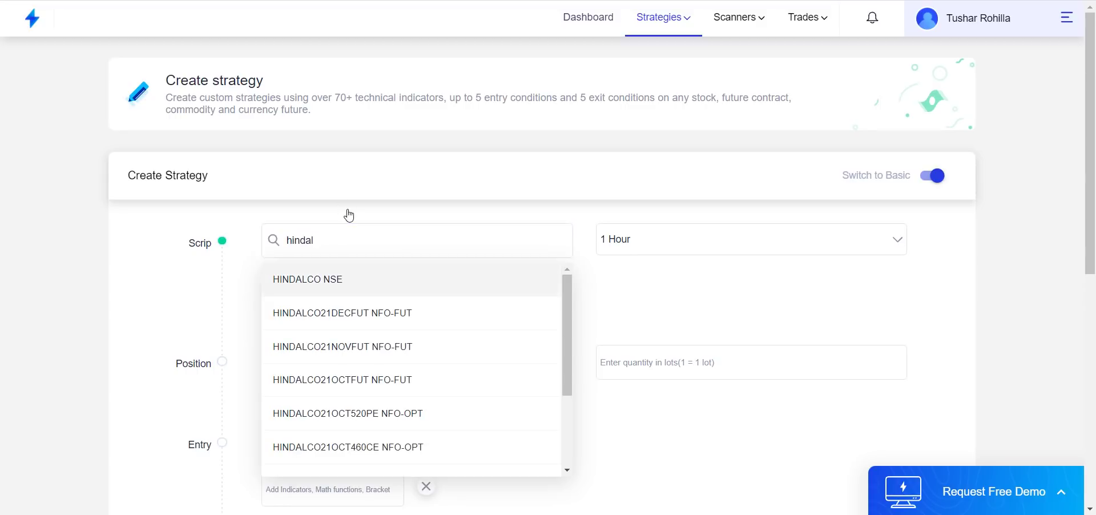
pyautogui.press('Return')
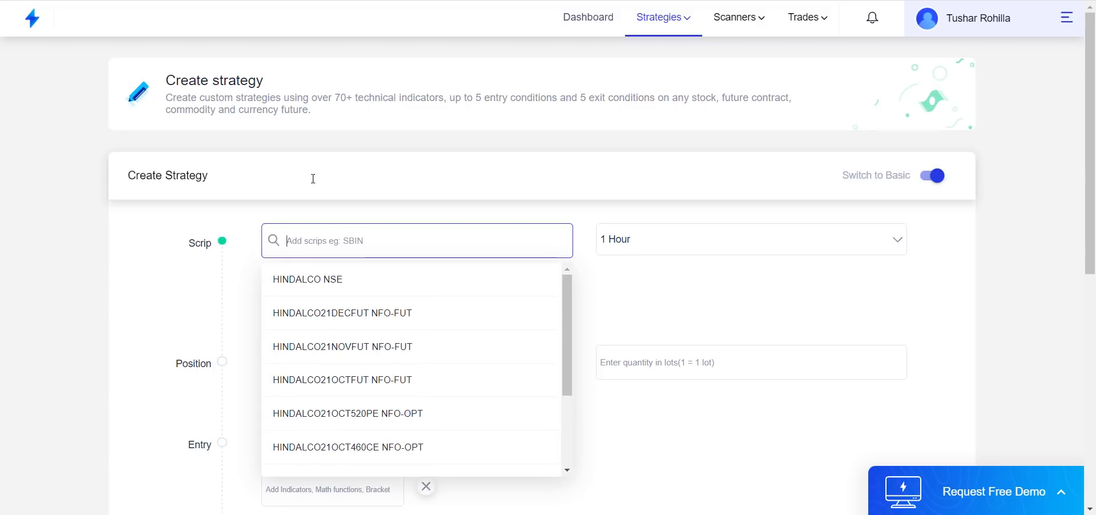
# - Add KOTAKBANK NSE and METROPOLIS NSE to the strategy's scrips
pyautogui.write('kotak')
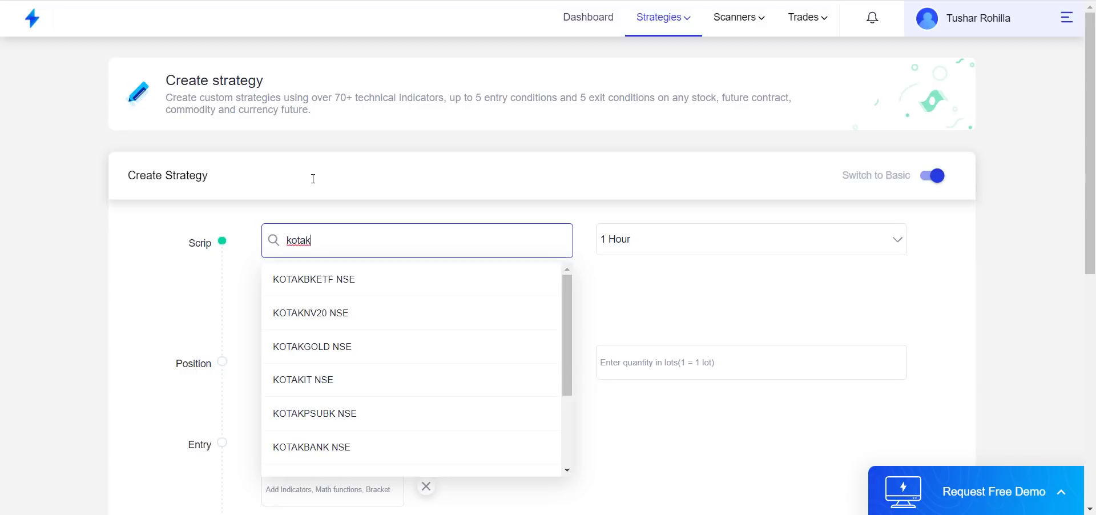
pyautogui.write('bank')
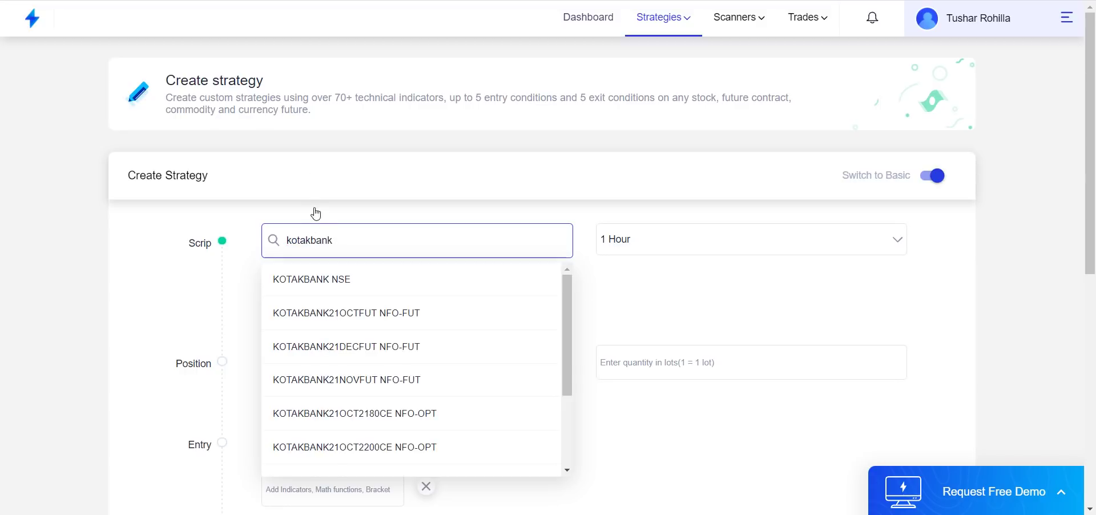
pyautogui.press('Down')
pyautogui.press('Return')
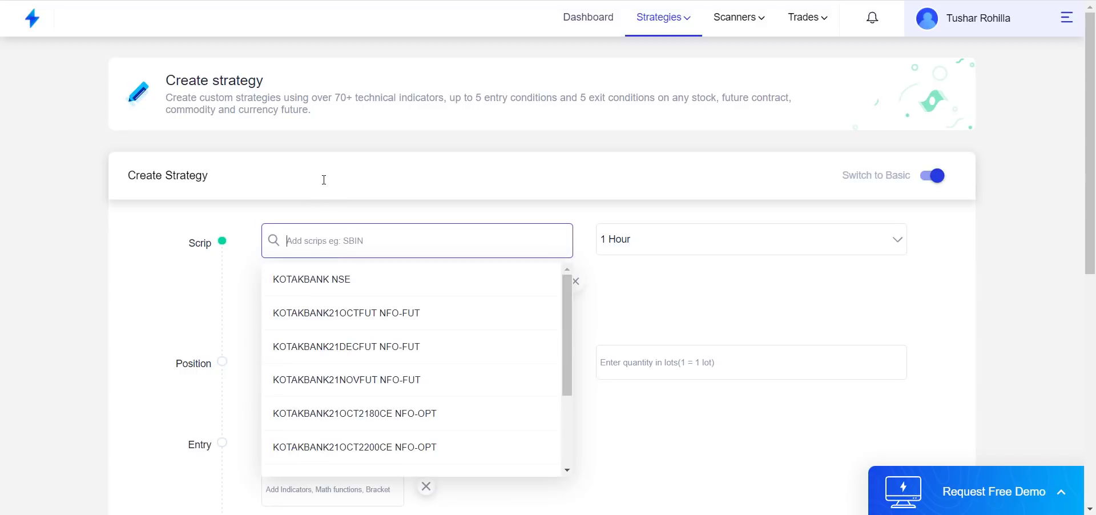
pyautogui.write('met')
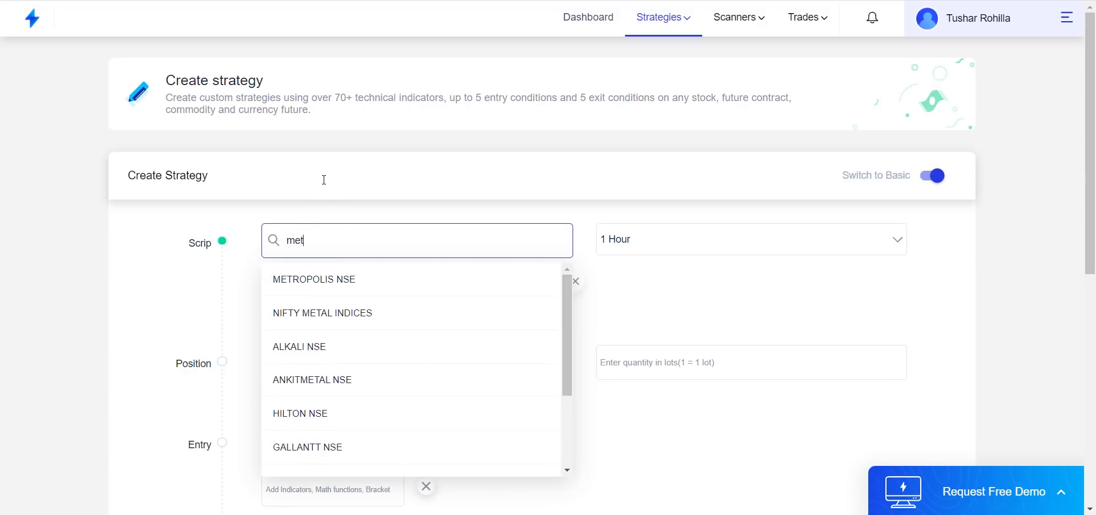
pyautogui.press('Down')
pyautogui.press('Return')
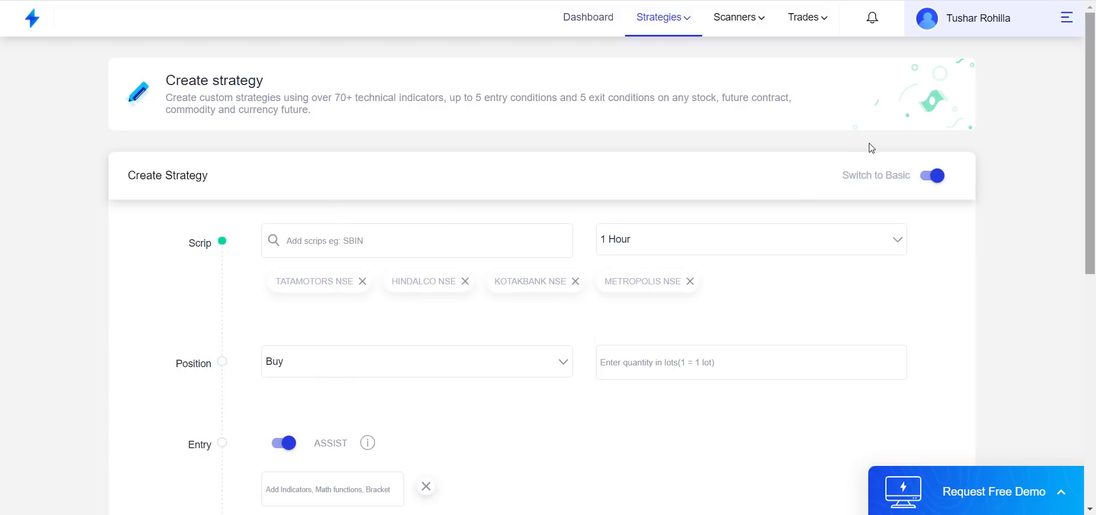
# - Set the strategy's timeframe to 10 Minutes and the Buy position's quantity to 1
pyautogui.scroll(-1, 872, 148)
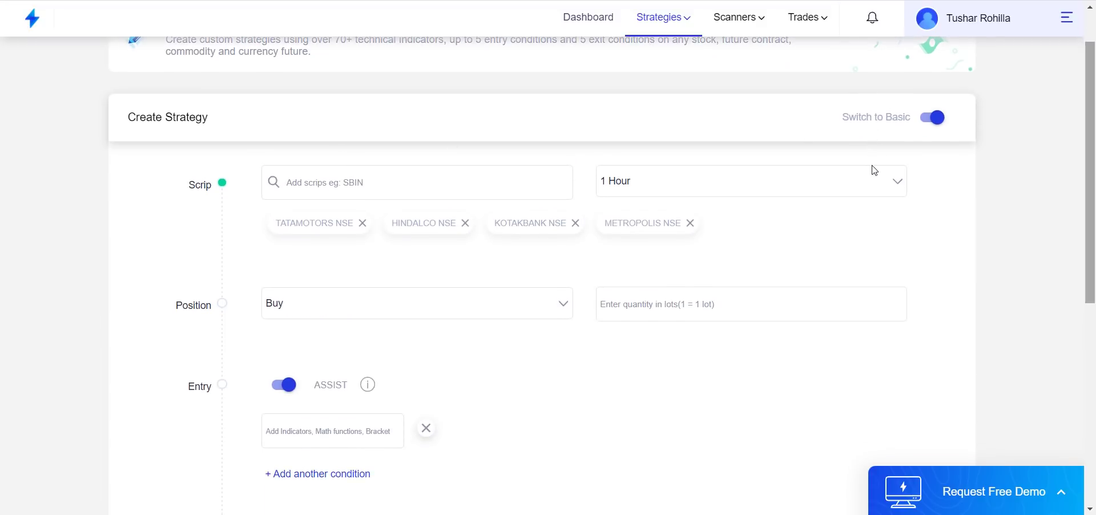
pyautogui.click(661, 170)
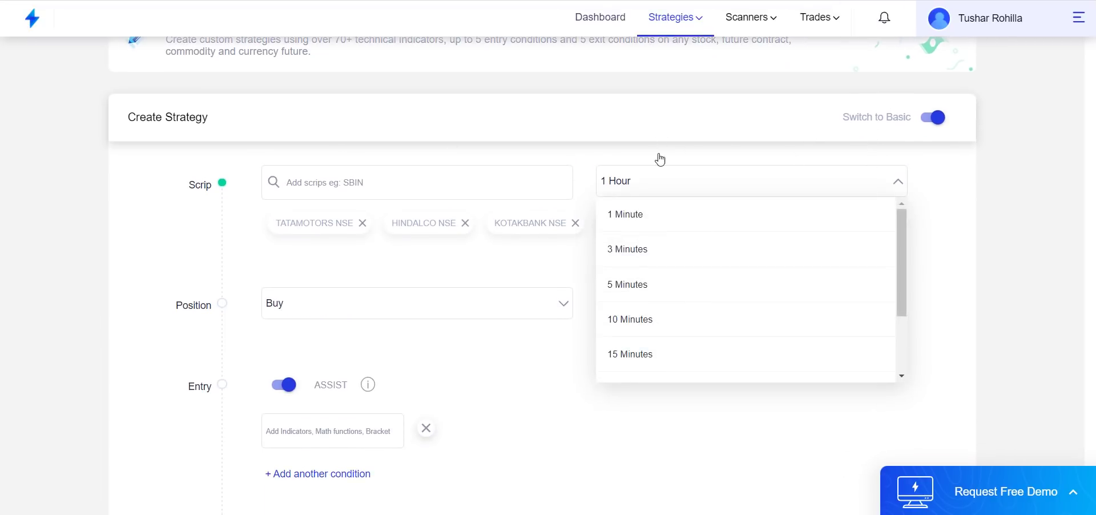
pyautogui.click(646, 319)
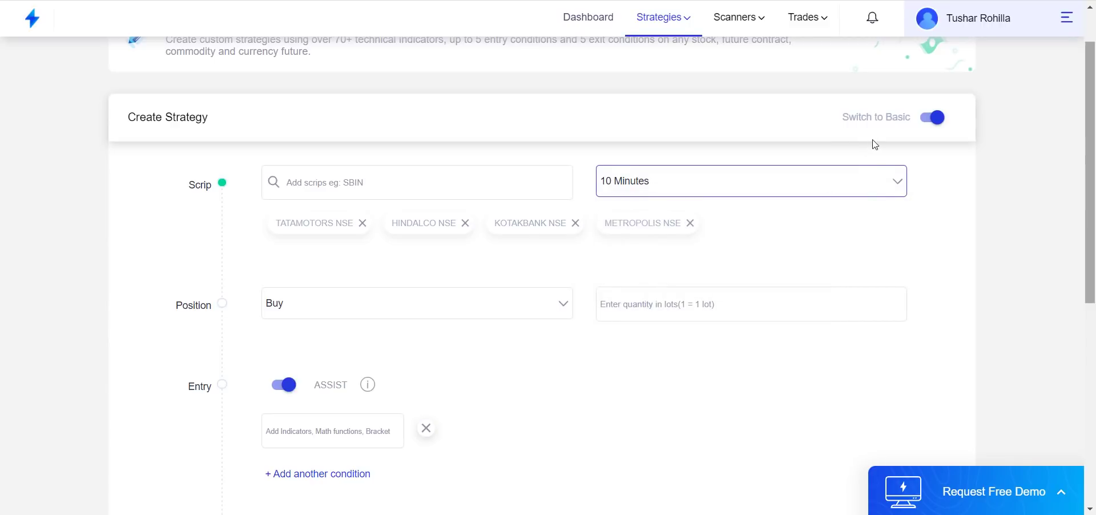
pyautogui.scroll(-1, 875, 144)
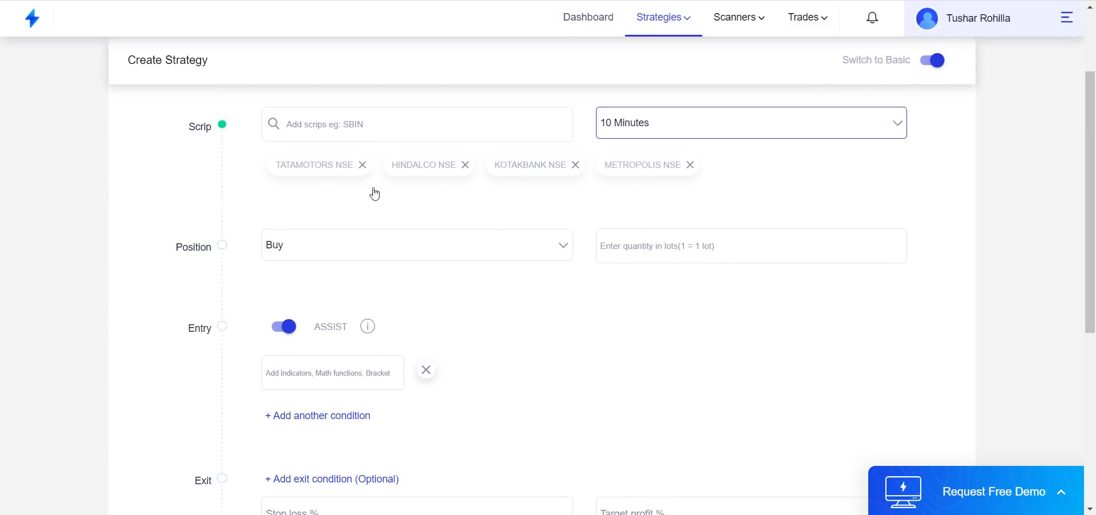
pyautogui.press('Tab')
pyautogui.press('Tab')
pyautogui.write('1')
# - Start the entry condition with Close(0) and change its comparator to crosses above
pyautogui.scroll(-1, 872, 193)
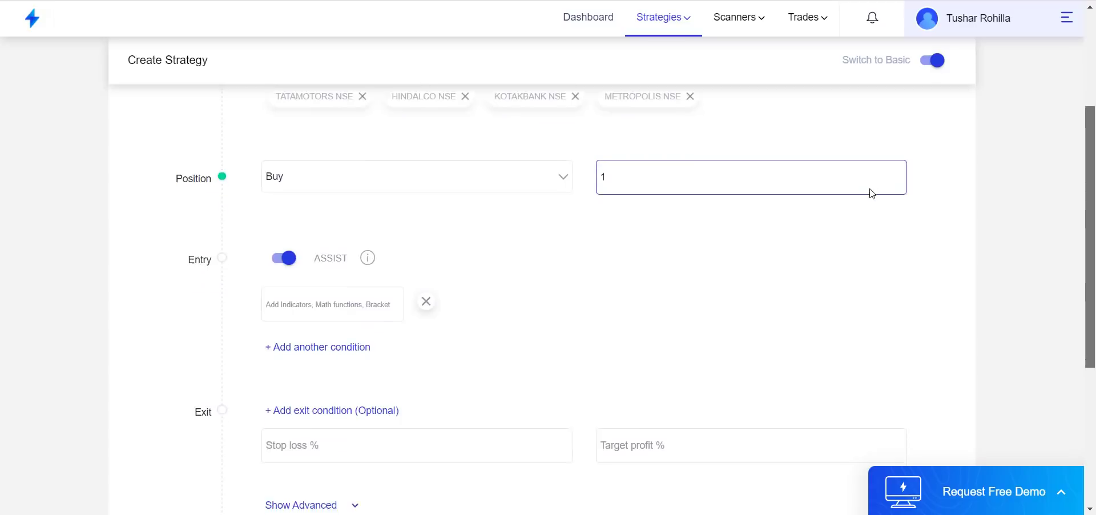
pyautogui.scroll(-1, 870, 200)
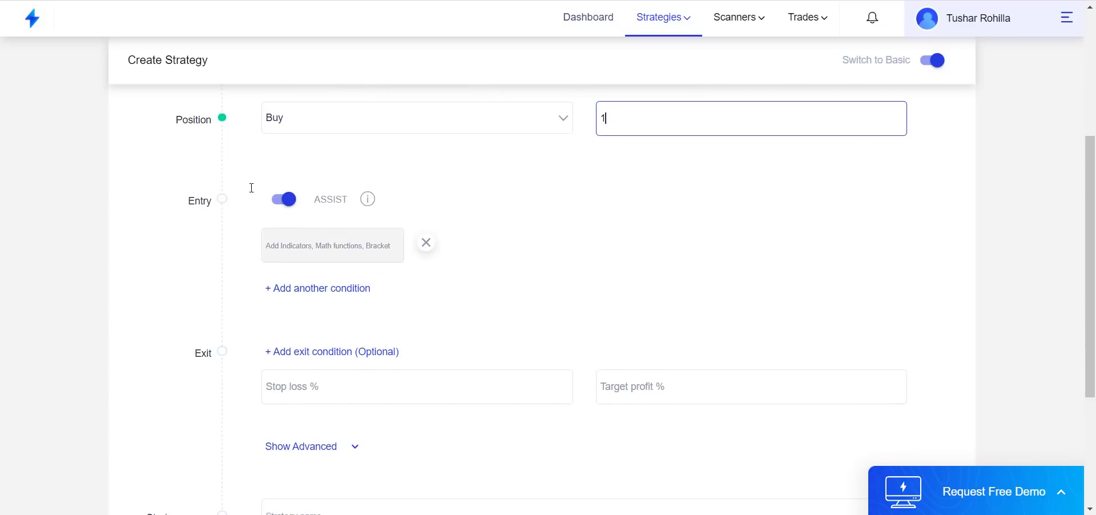
pyautogui.press('Tab')
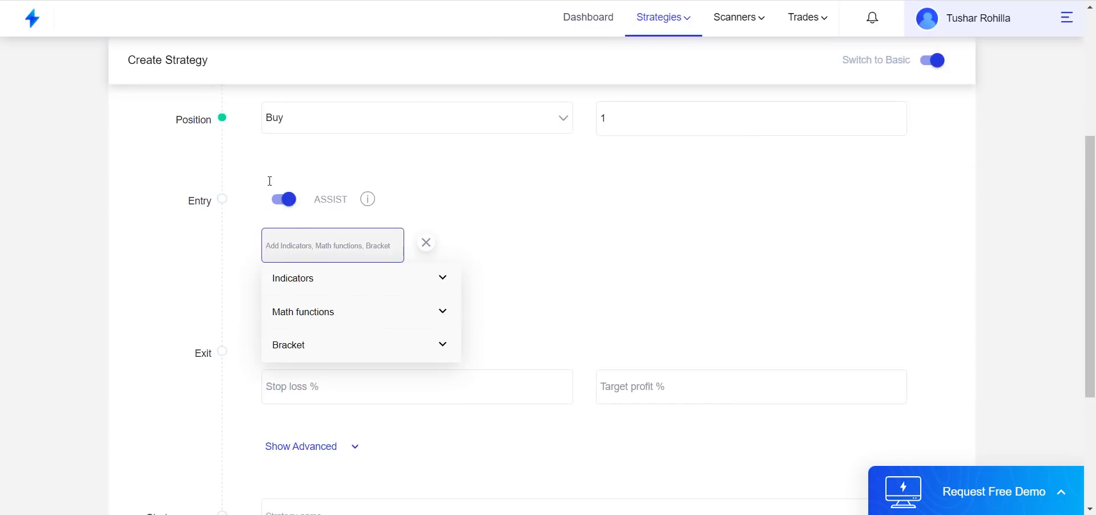
pyautogui.write('clo')
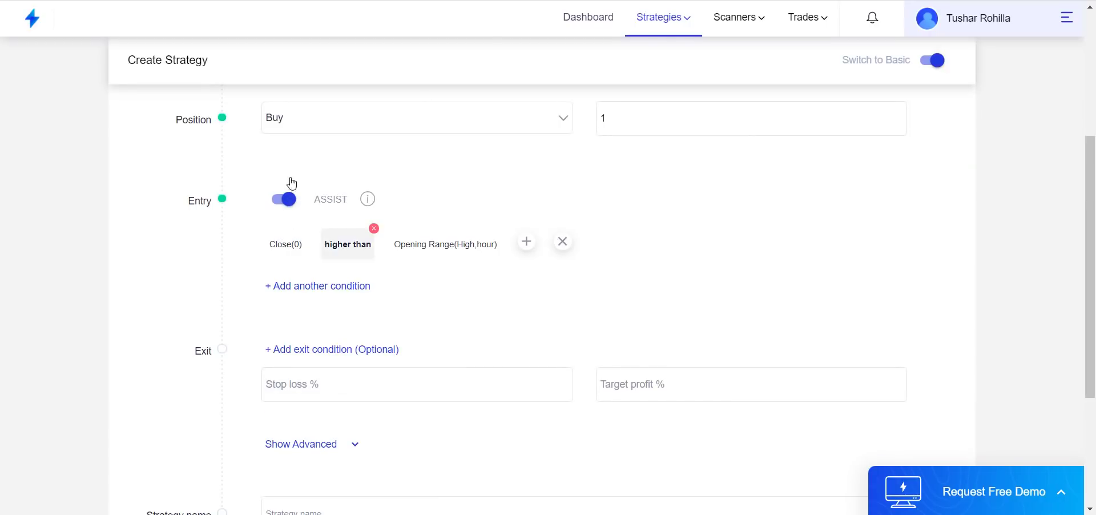
pyautogui.press('BackSpace')
pyautogui.write('cross')
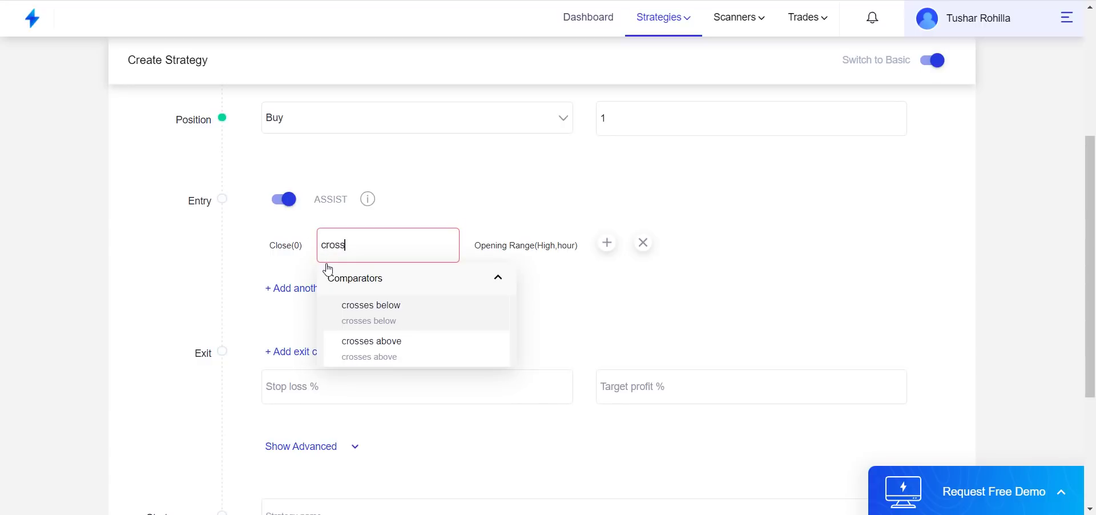
pyautogui.click(366, 341)
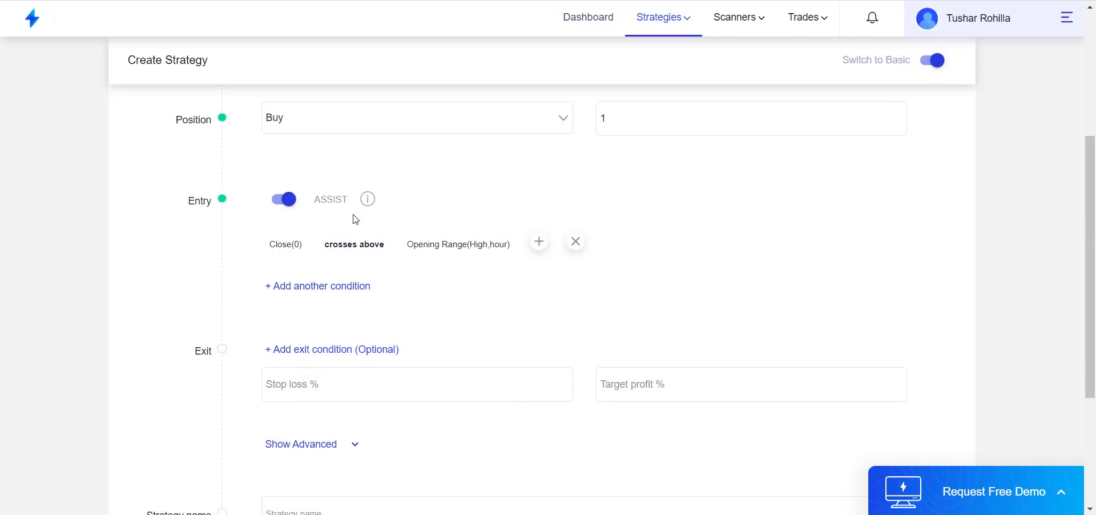
# - Replace the Opening Range term of the entry condition with Supertrend, using period 7, multiplier 3 and offset 0
pyautogui.press('BackSpace')
pyautogui.write('s')
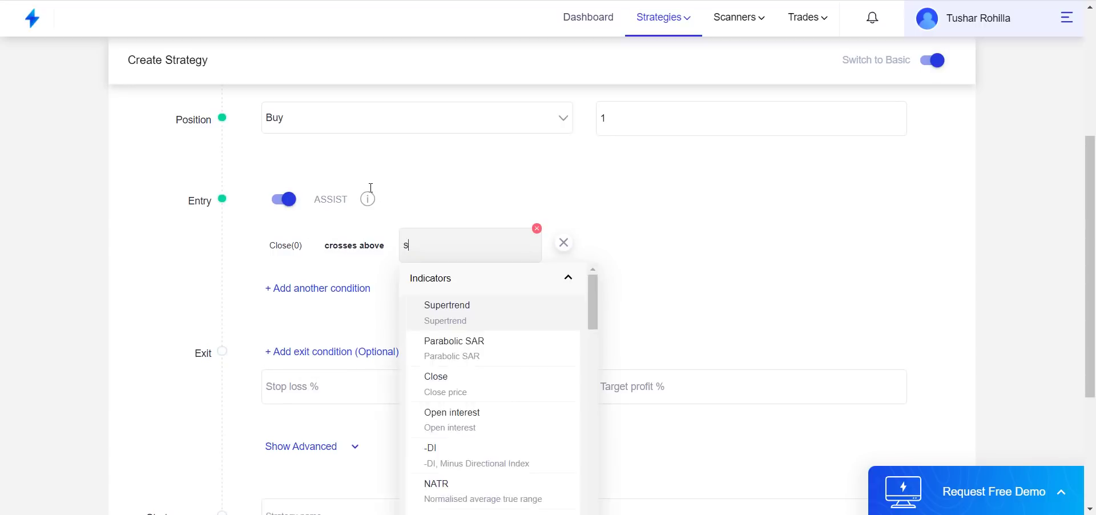
pyautogui.write('uper')
pyautogui.press('Return')
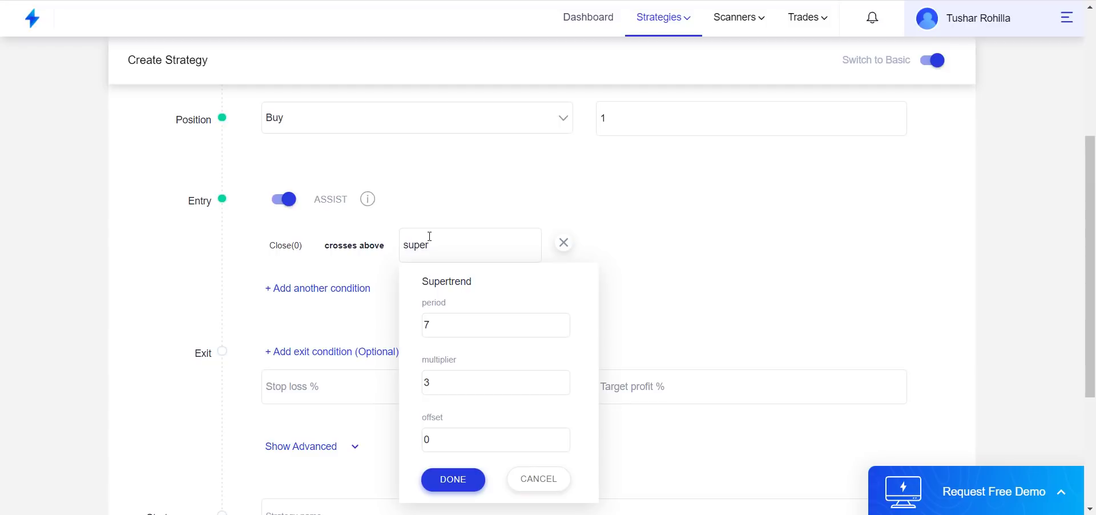
pyautogui.press('Return')
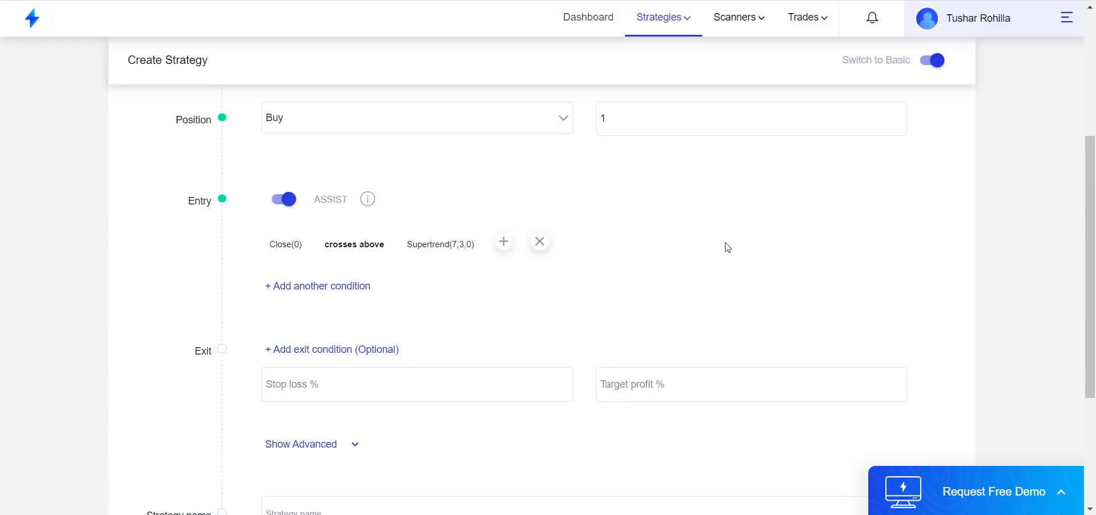
# - Add a second entry condition joined by and, using the Multitime frame completed function with its timeframe set to hour
pyautogui.scroll(-1, 870, 183)
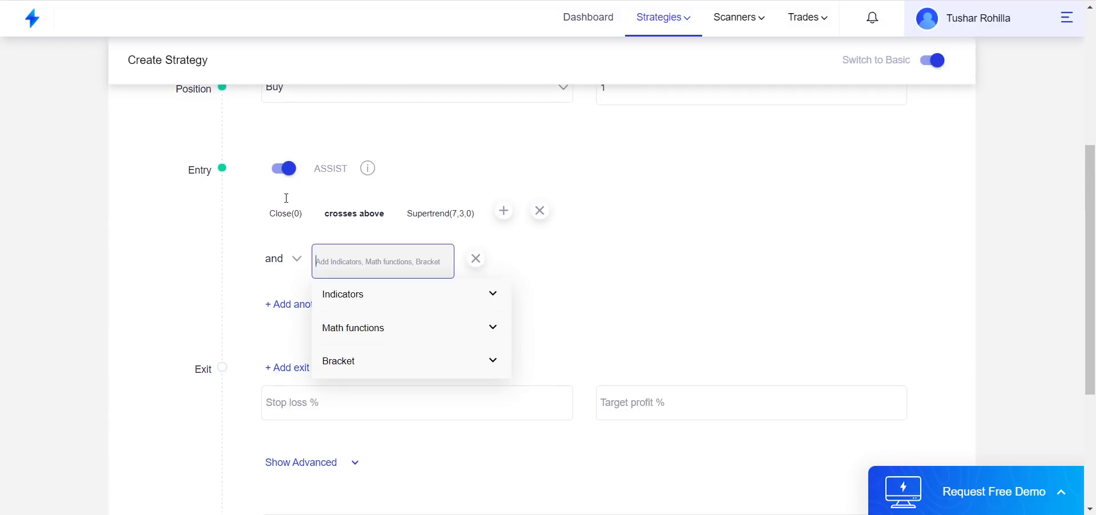
pyautogui.write('mul')
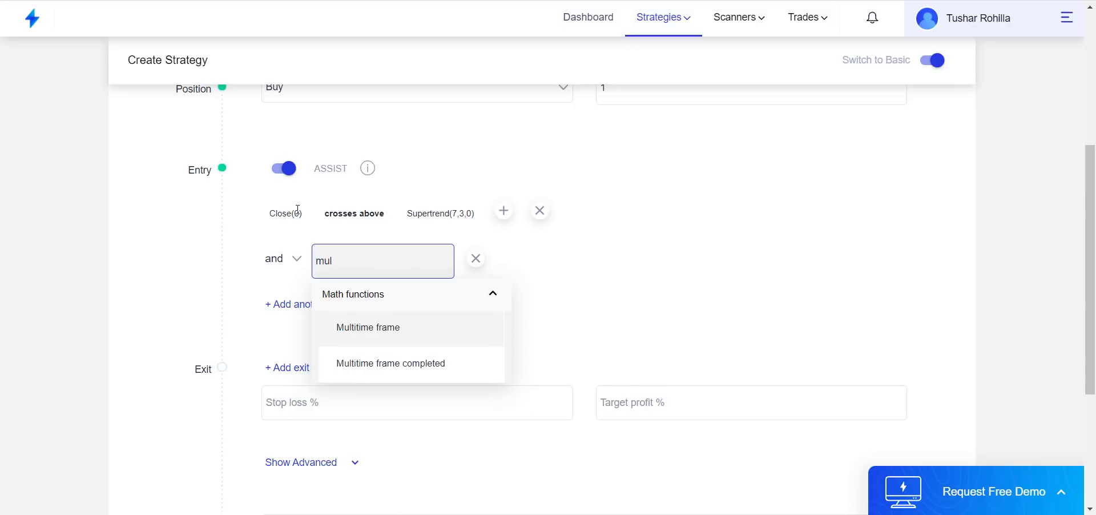
pyautogui.press('Down')
pyautogui.press('Return')
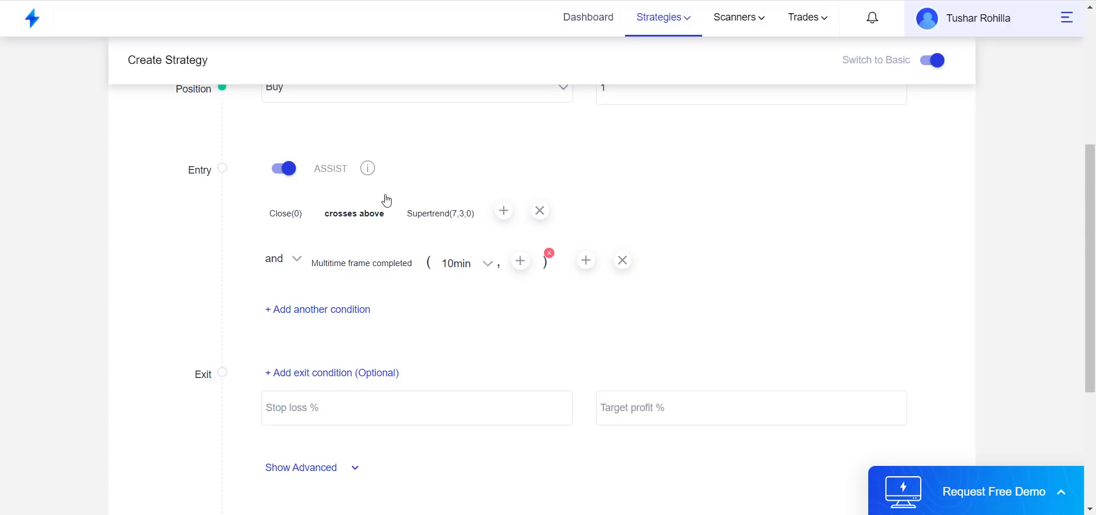
pyautogui.click(483, 260)
pyautogui.moveTo(491, 298); pyautogui.dragTo(491, 330)
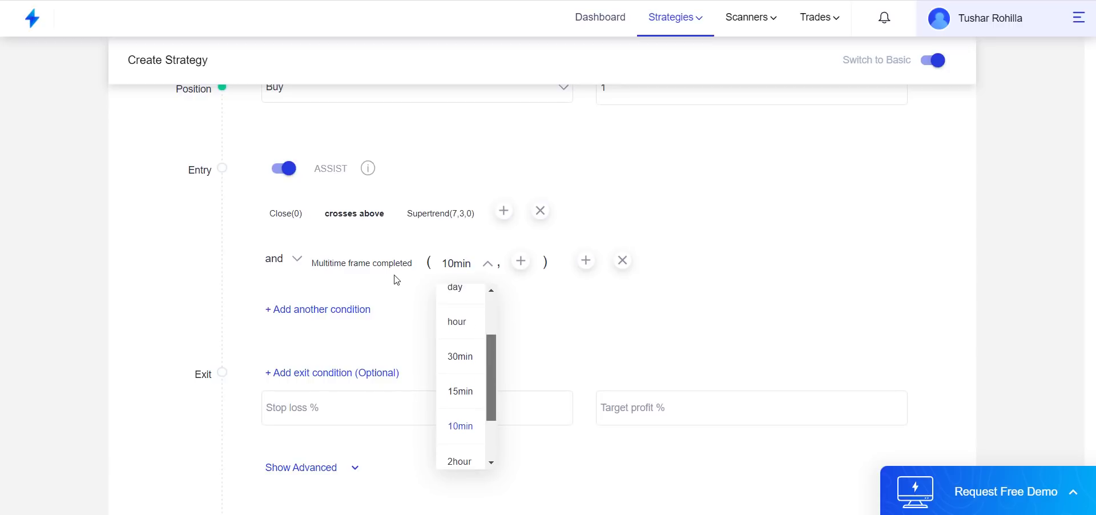
pyautogui.moveTo(491, 343); pyautogui.dragTo(492, 336)
pyautogui.click(465, 331)
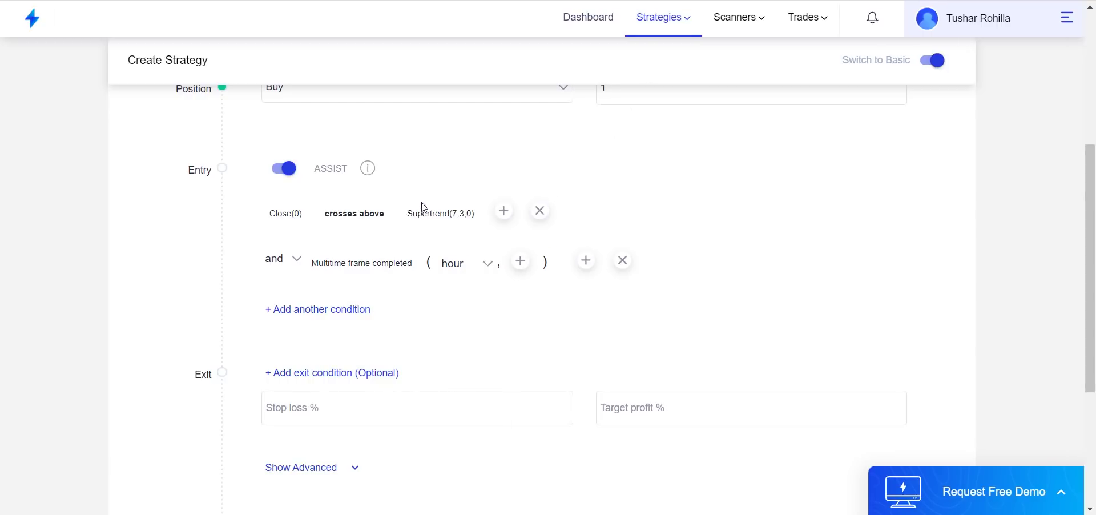
# - Insert the RSI indicator with period 14 and offset 0 inside the hourly Multitime frame completed function
pyautogui.click(520, 261)
pyautogui.click(528, 261)
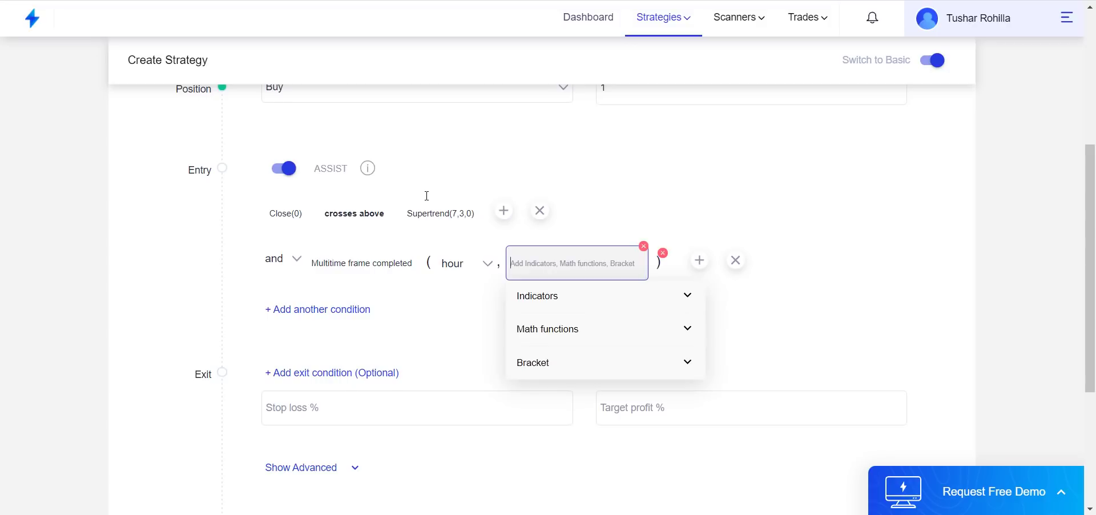
pyautogui.write('rsi')
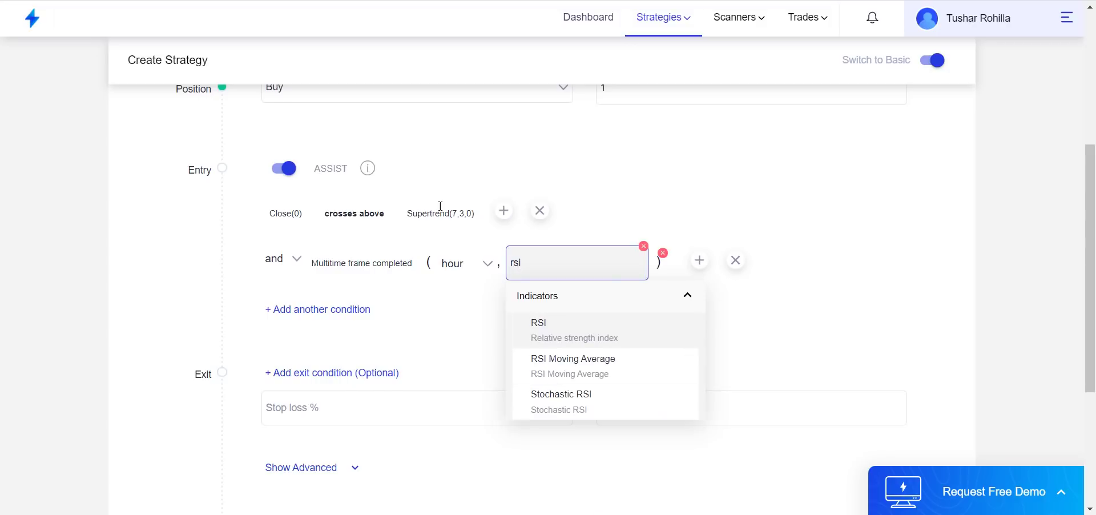
pyautogui.press('Return')
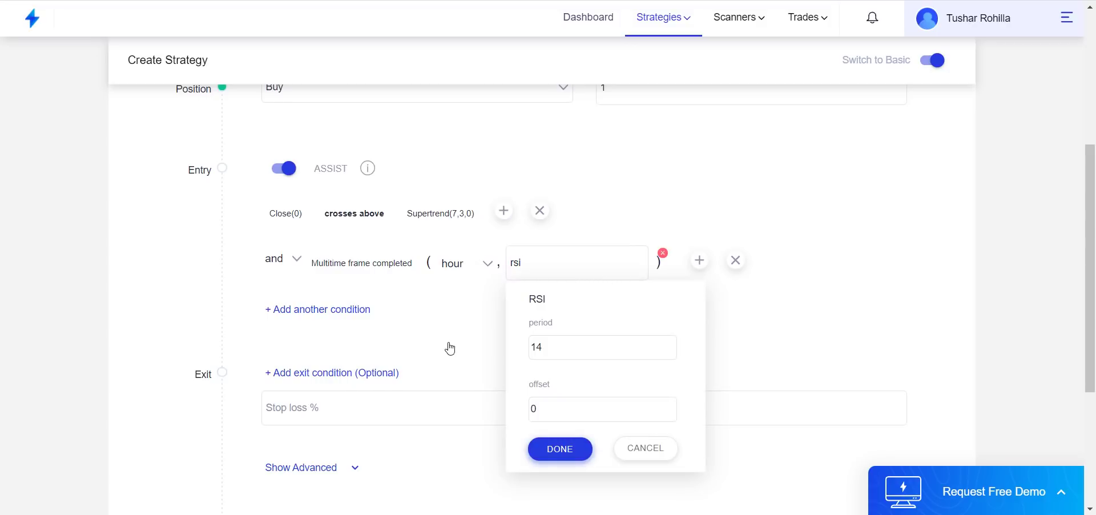
pyautogui.press('Return')
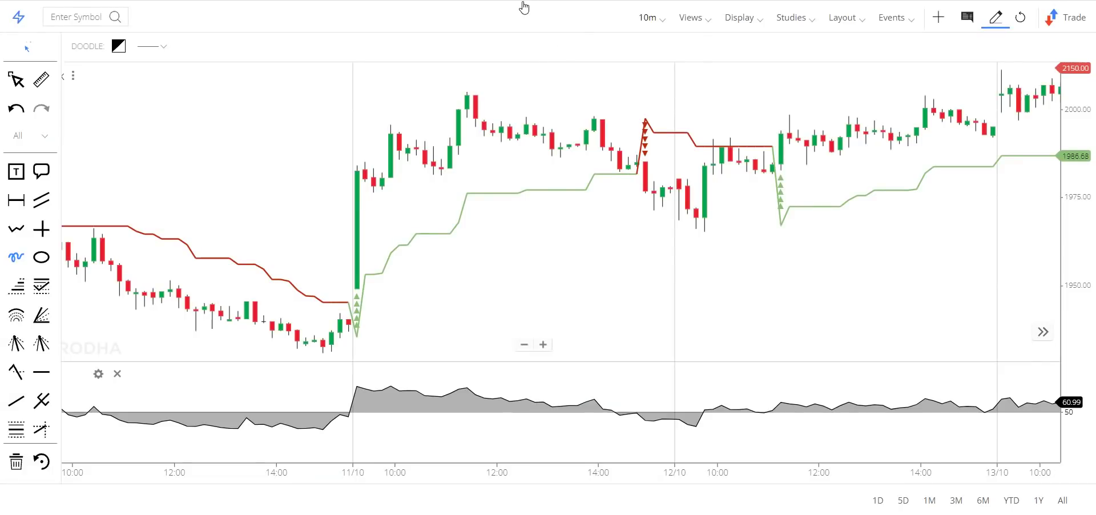
# - Switch to the Zerodha price chart, set its interval to 1 Hour and examine the RSI against the price move
pyautogui.click(651, 17)
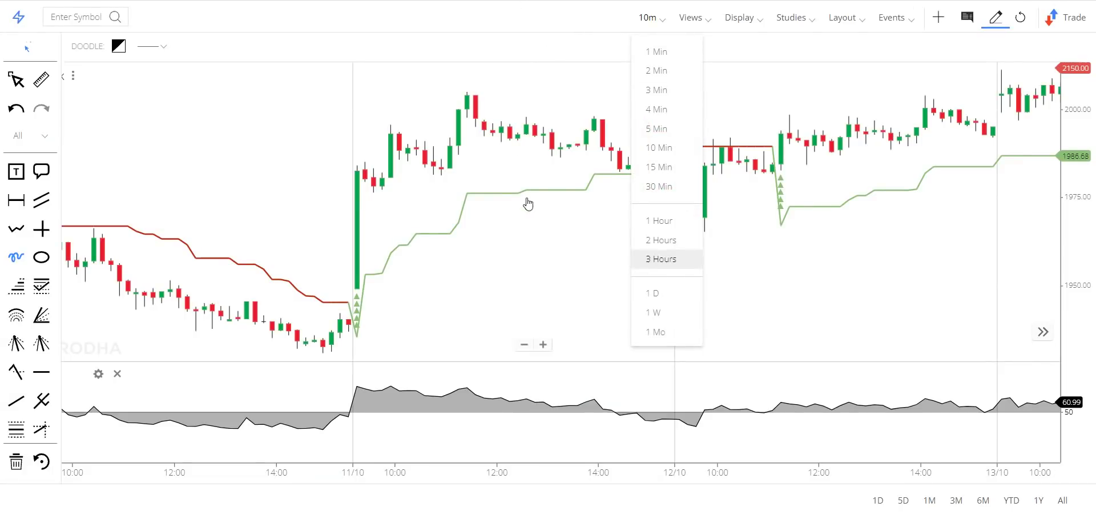
pyautogui.click(659, 221)
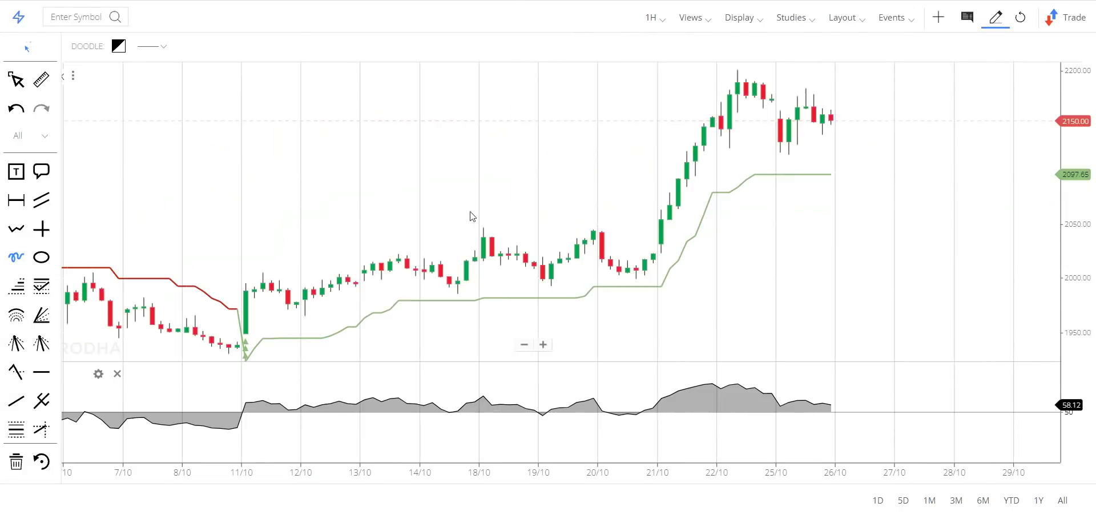
pyautogui.moveTo(416, 330); pyautogui.dragTo(733, 321)
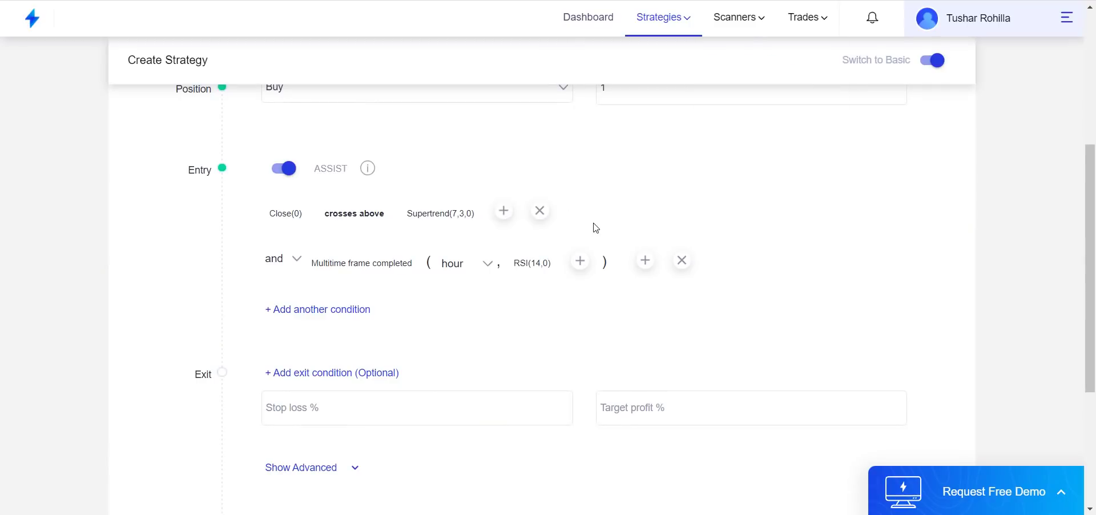
# - Complete the hourly RSI entry condition with the higher than comparator and the Number 50
pyautogui.click(504, 210)
pyautogui.write('higher')
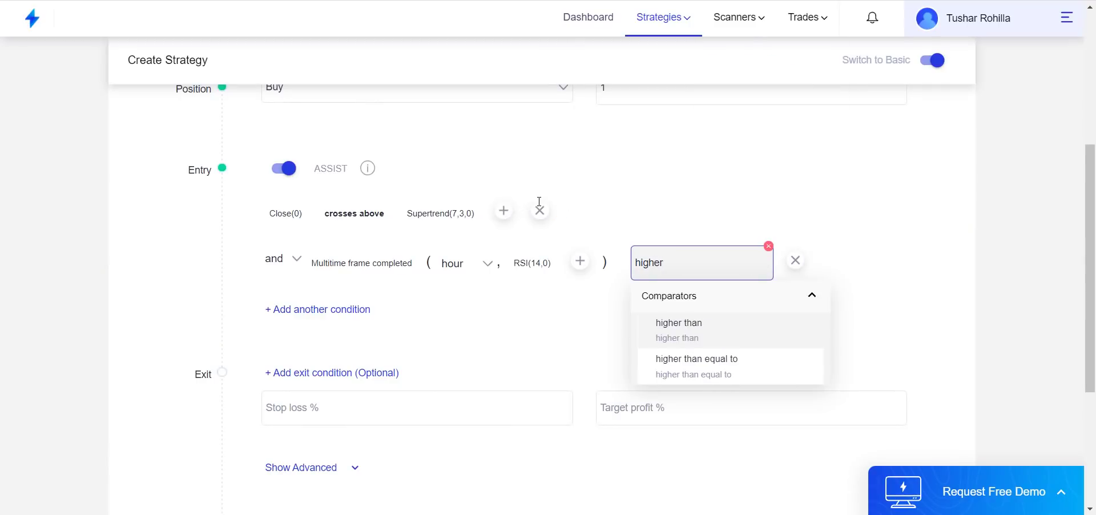
pyautogui.press('Return')
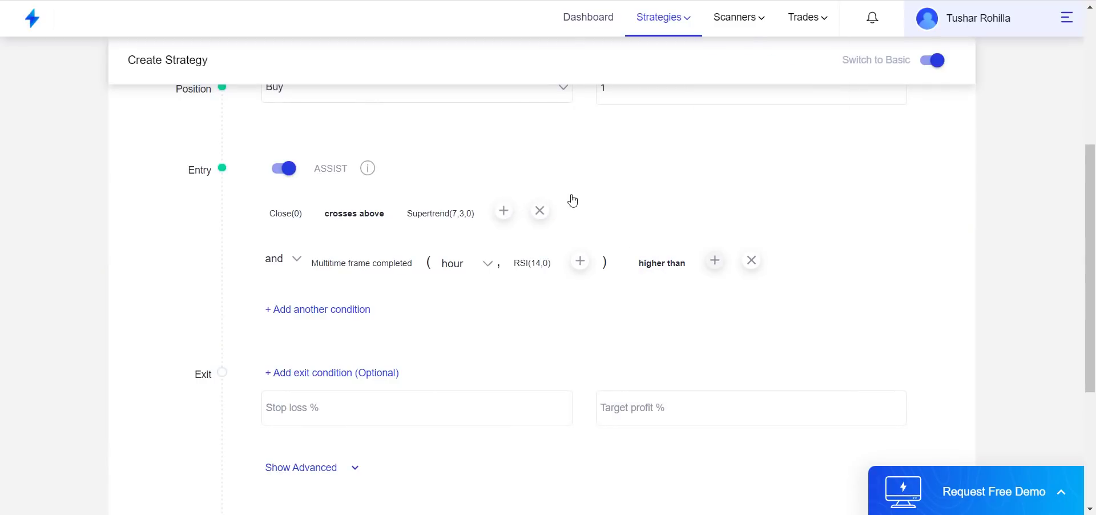
pyautogui.write('number')
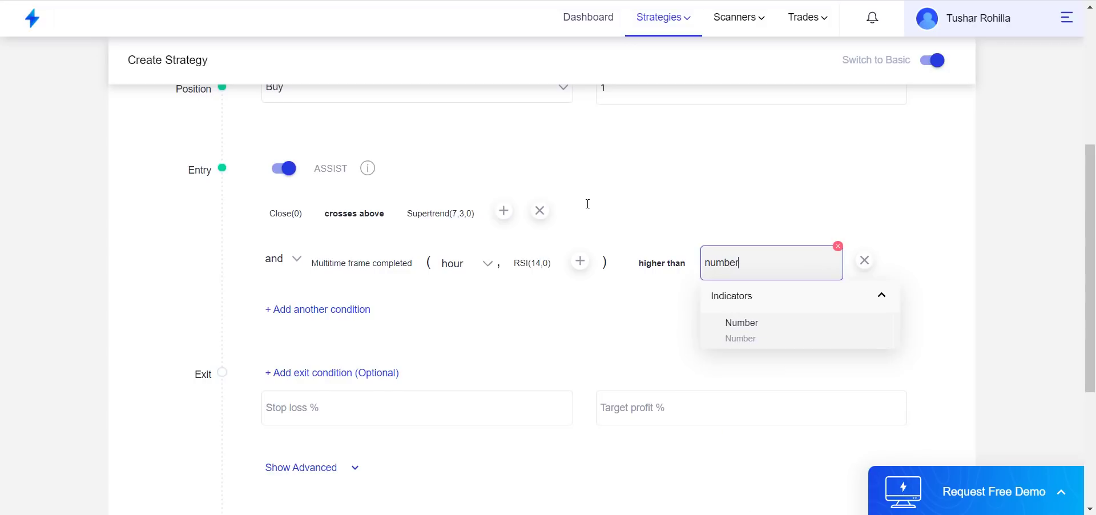
pyautogui.press('Return')
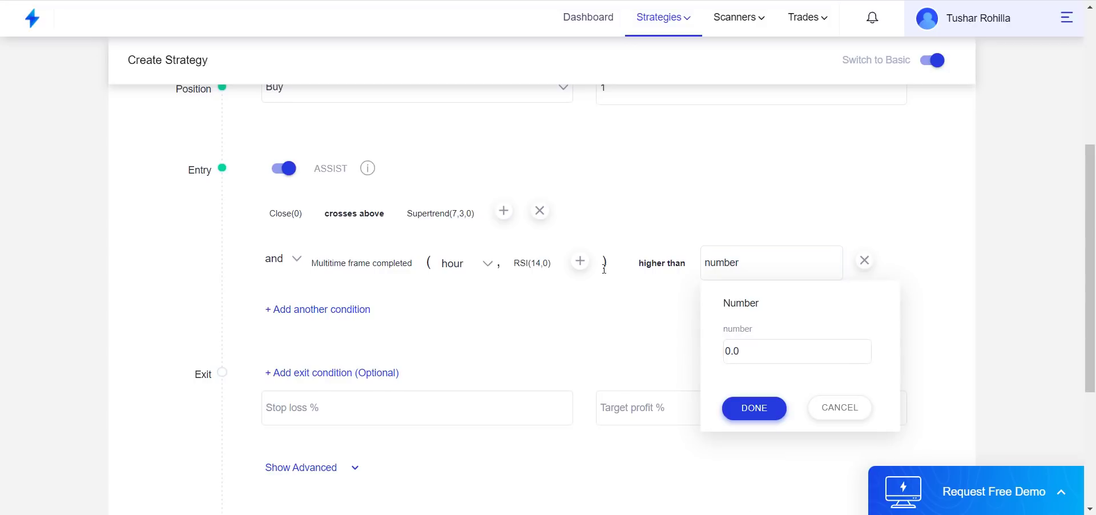
pyautogui.press('Escape')
pyautogui.press('BackSpace')
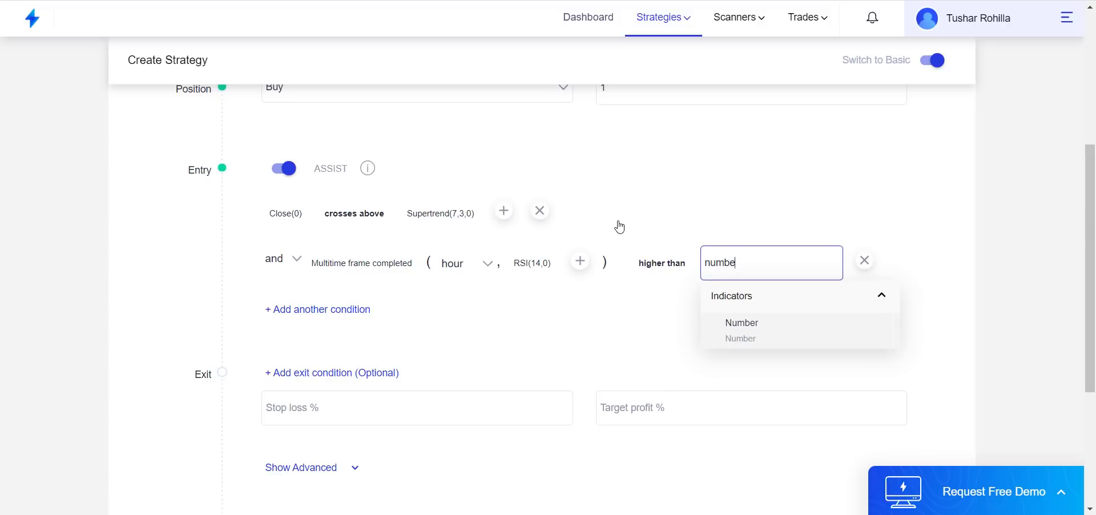
pyautogui.write('r')
pyautogui.press('Return')
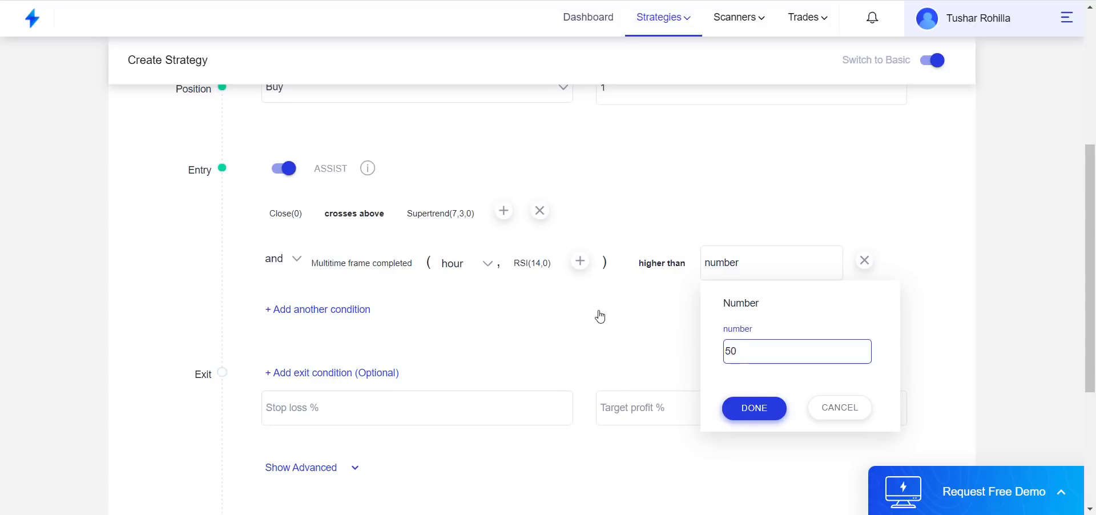
pyautogui.press('Return')
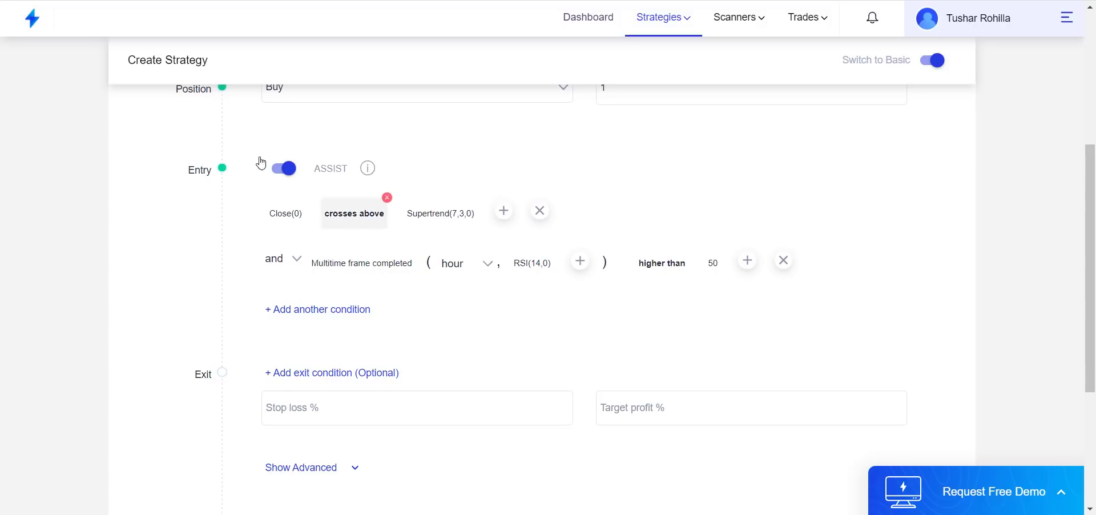
# - Set the strategy's exit to a stop loss of 1% and a target profit of 2%
pyautogui.scroll(1, 873, 166)
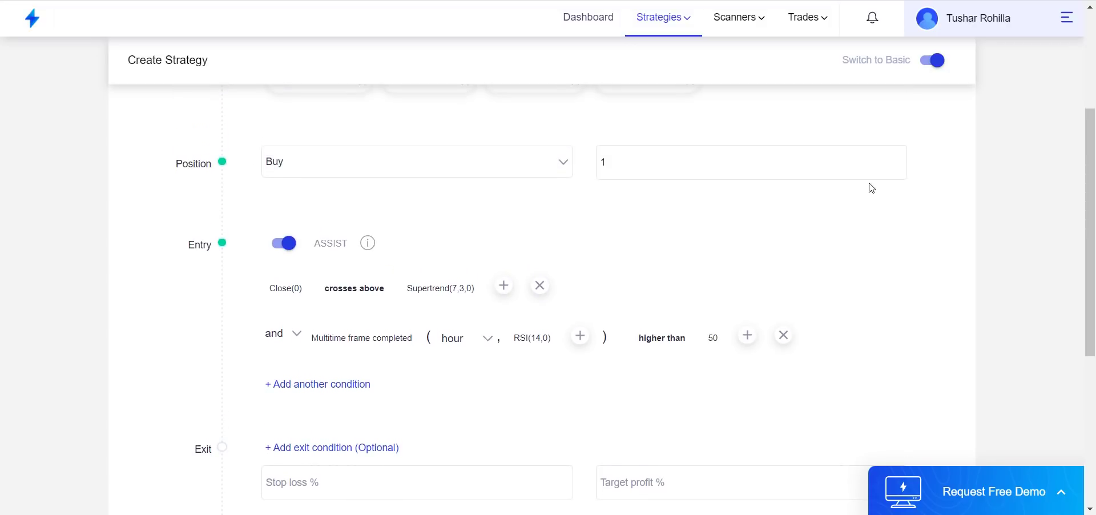
pyautogui.scroll(2, 873, 183)
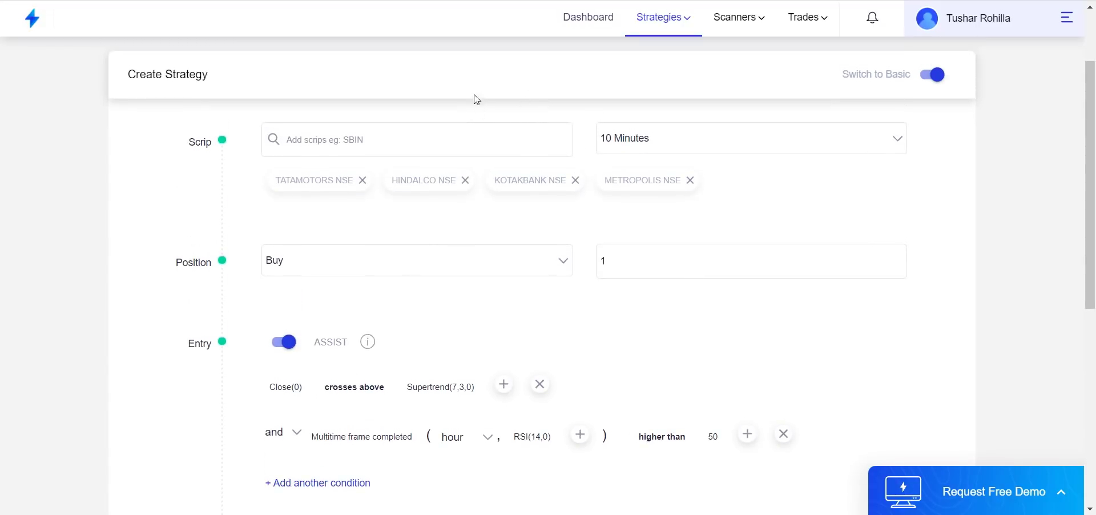
pyautogui.scroll(-3, 868, 139)
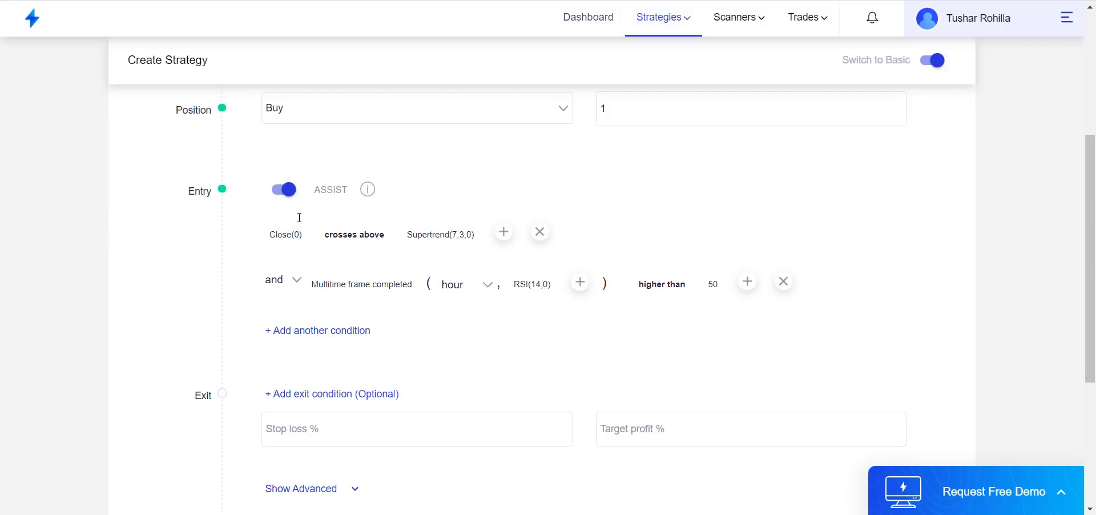
pyautogui.scroll(-2, 876, 206)
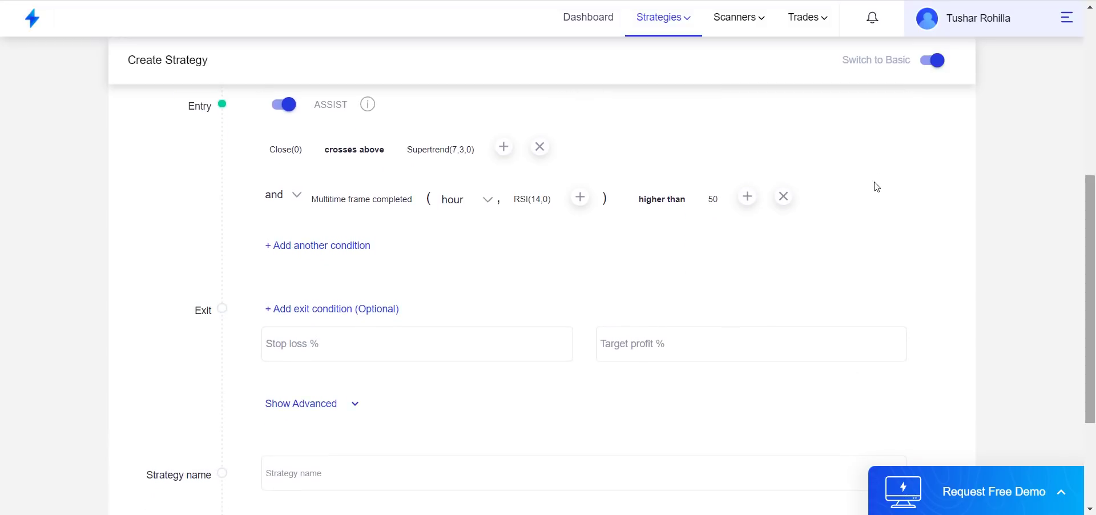
pyautogui.scroll(-1, 876, 196)
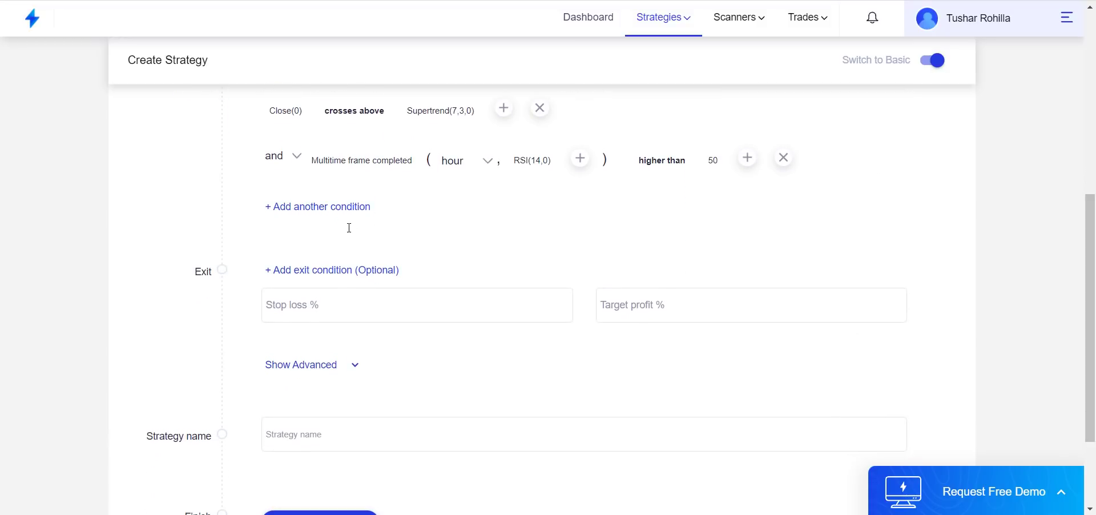
pyautogui.press('Tab')
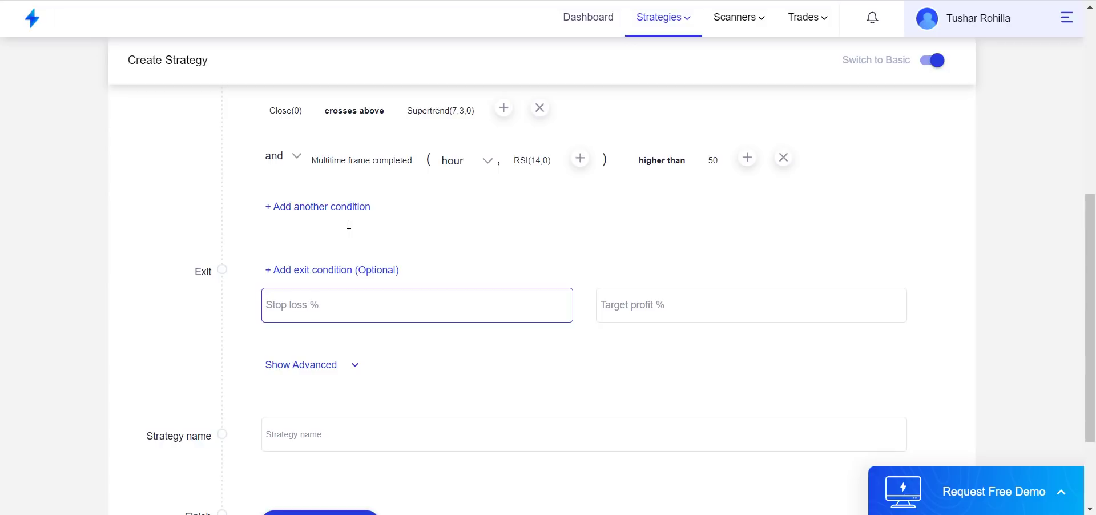
pyautogui.write('1')
pyautogui.press('Tab')
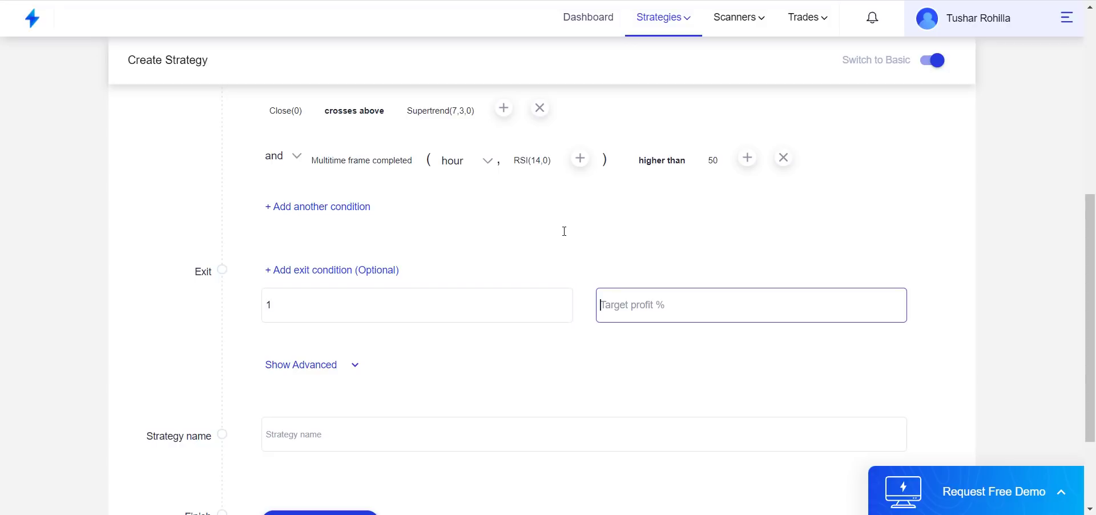
pyautogui.write('2')
# - Name the strategy "Multitimeframe bullish strategy", then save and backtest it
pyautogui.scroll(-2, 868, 216)
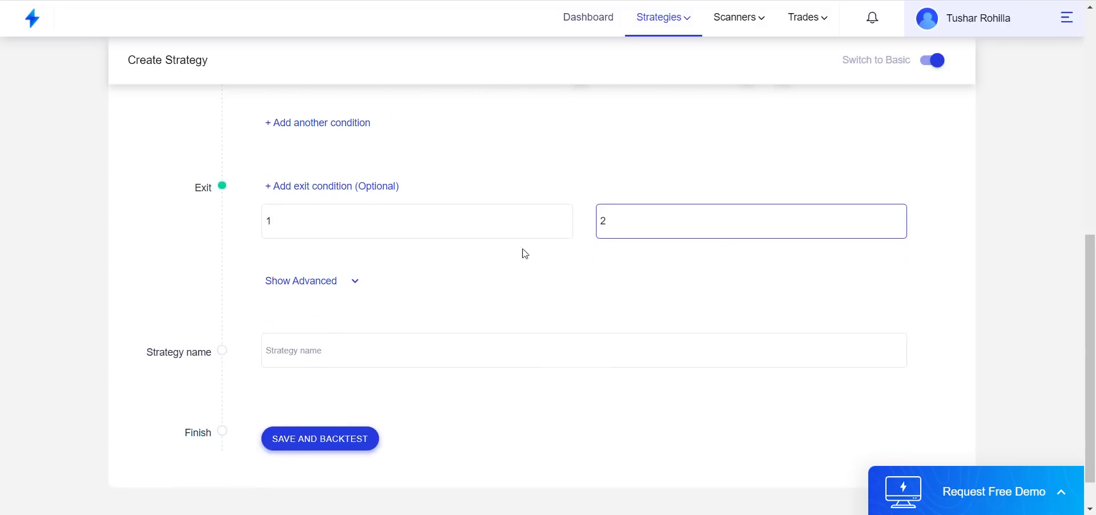
pyautogui.press('Tab')
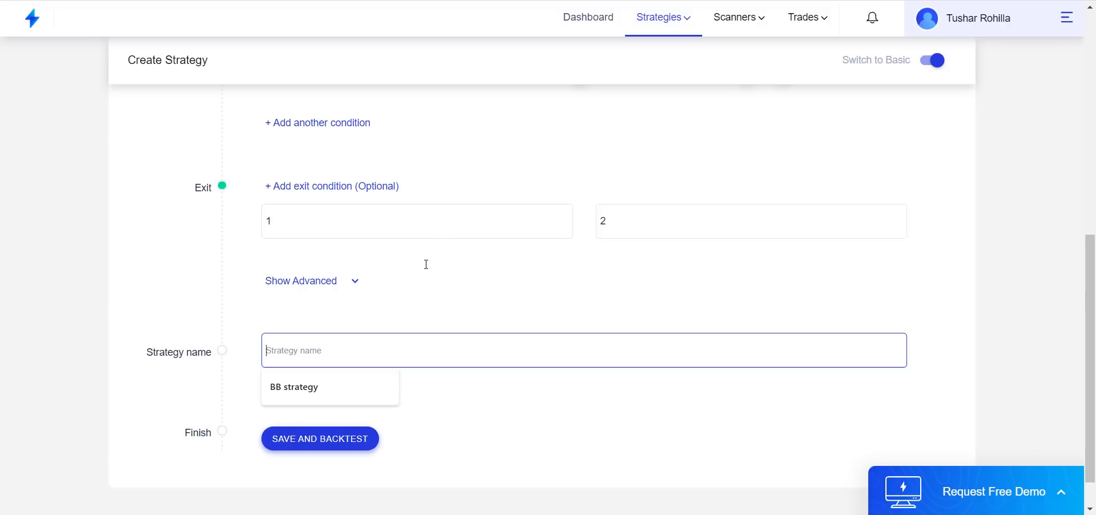
pyautogui.write('Mul')
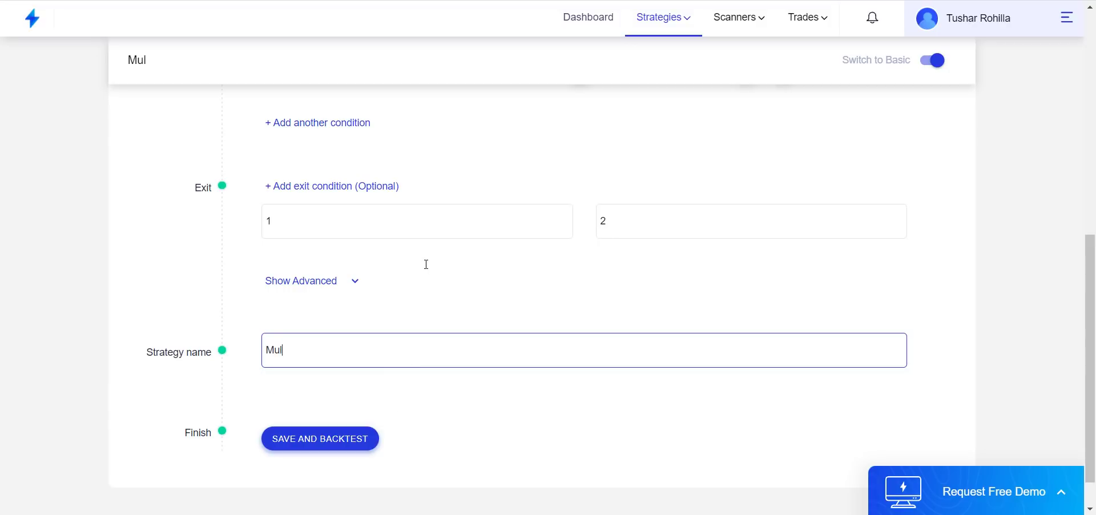
pyautogui.write('titimeframe')
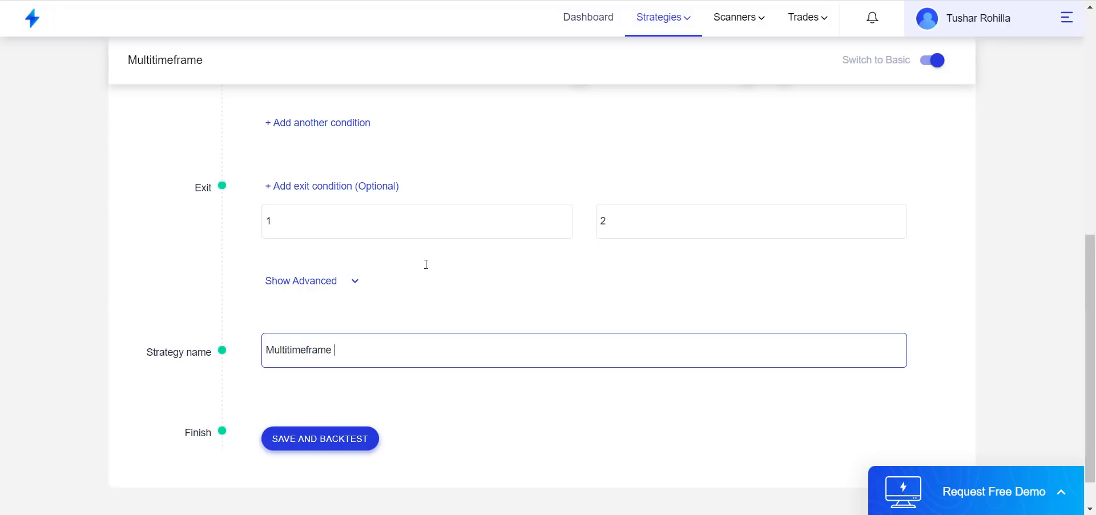
pyautogui.write(' stret')
pyautogui.hotkey('ctrl', 'shift', 'Left')
pyautogui.write('bullish s')
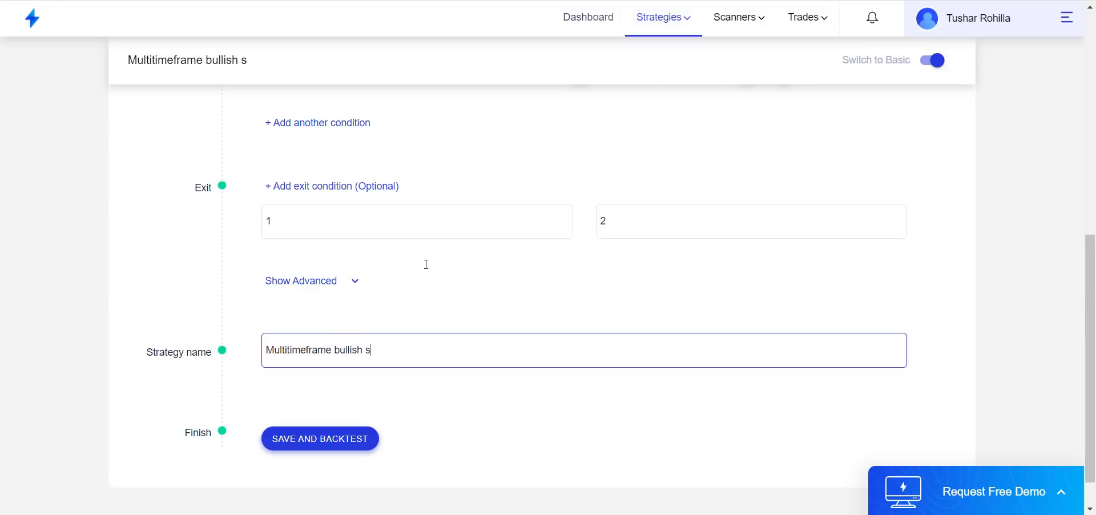
pyautogui.write('treategy')
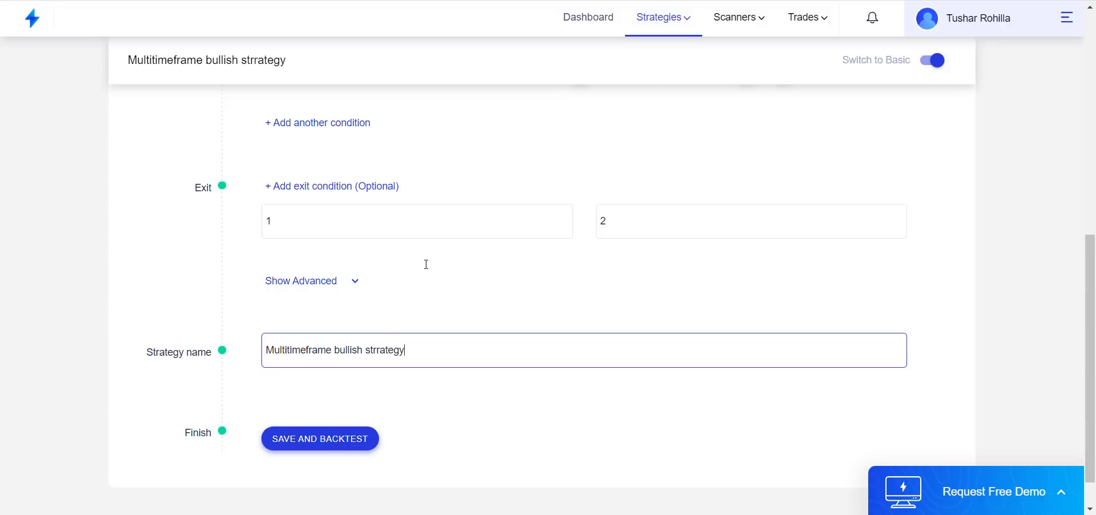
pyautogui.press('BackSpace')
pyautogui.press('Return')
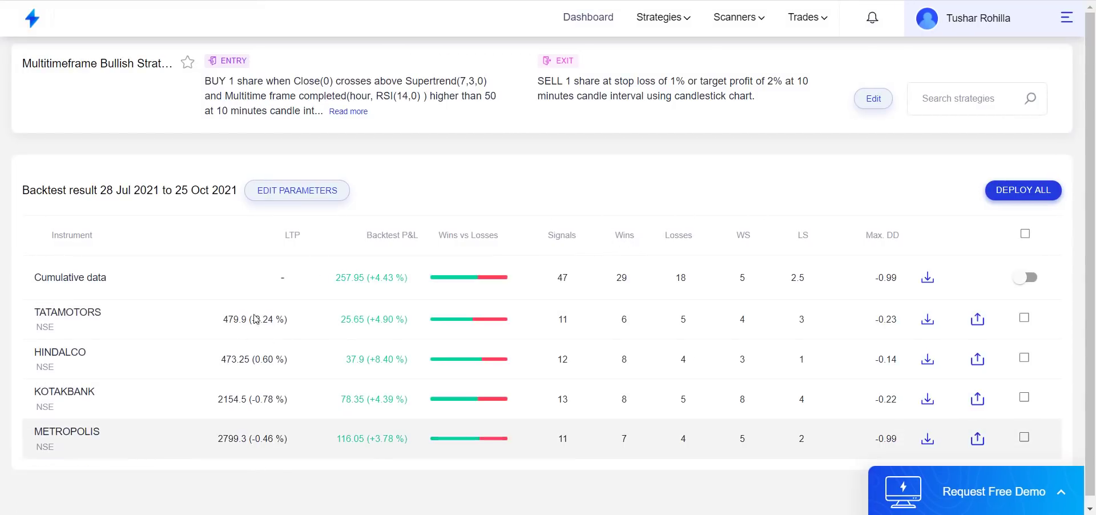
# - Examine the backtest results of the strategy's scrips, including the TATAMOTORS row
pyautogui.scroll(-1, 856, 180)
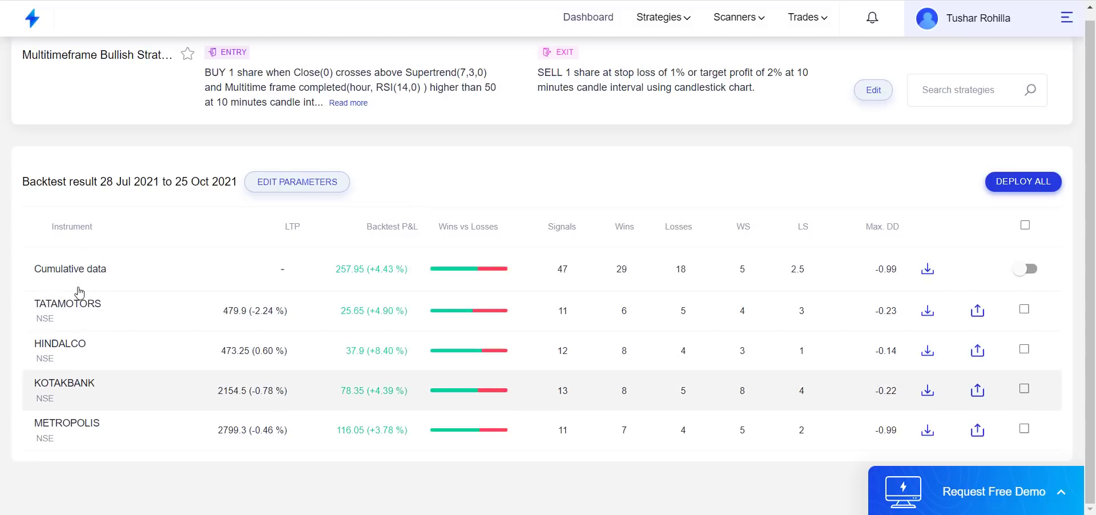
pyautogui.click(302, 311)
pyautogui.click(292, 310)
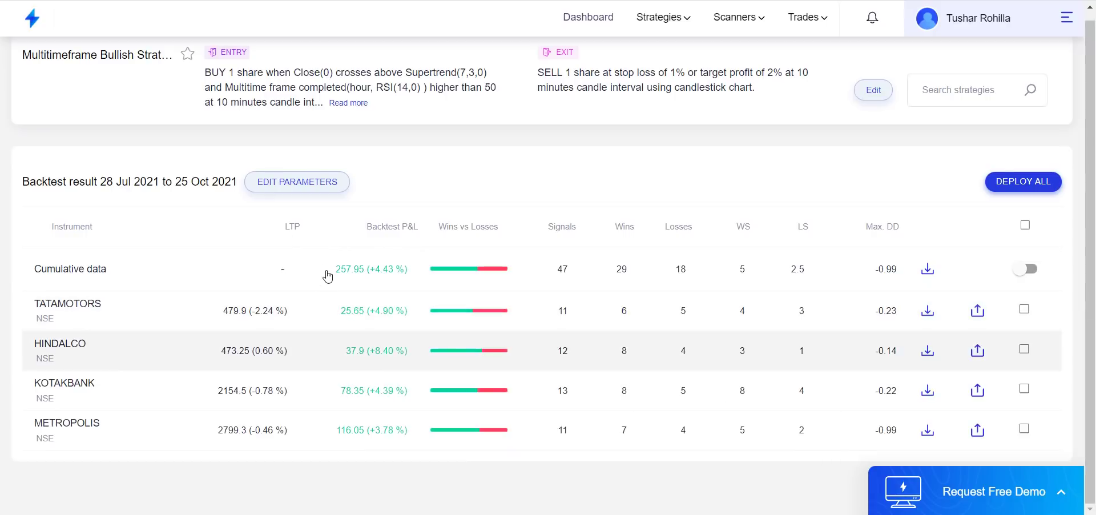
# - Expand the HINDALCO backtest result, show its trades on the price chart and examine the earlier October 2021 candles
pyautogui.click(324, 351)
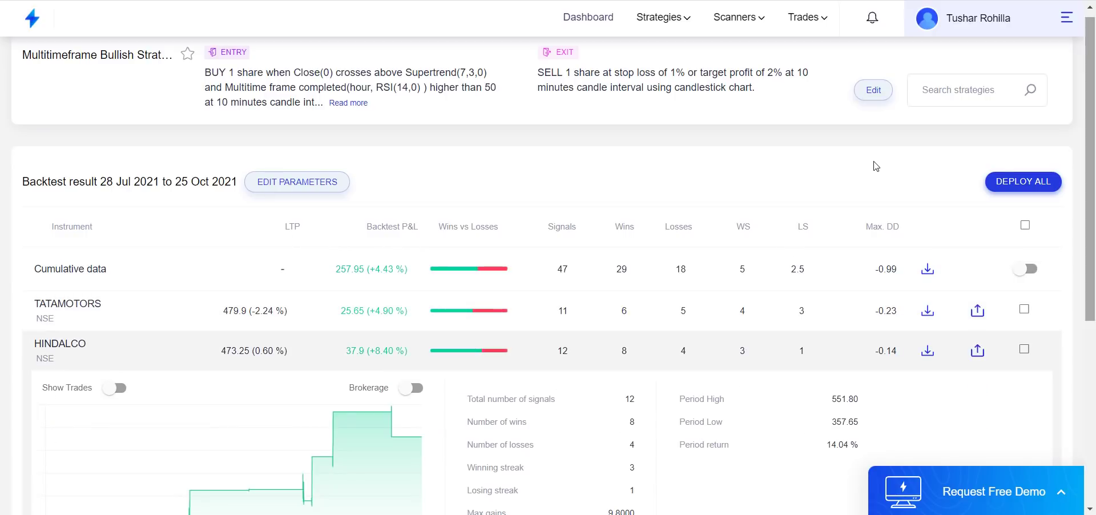
pyautogui.scroll(-4, 824, 269)
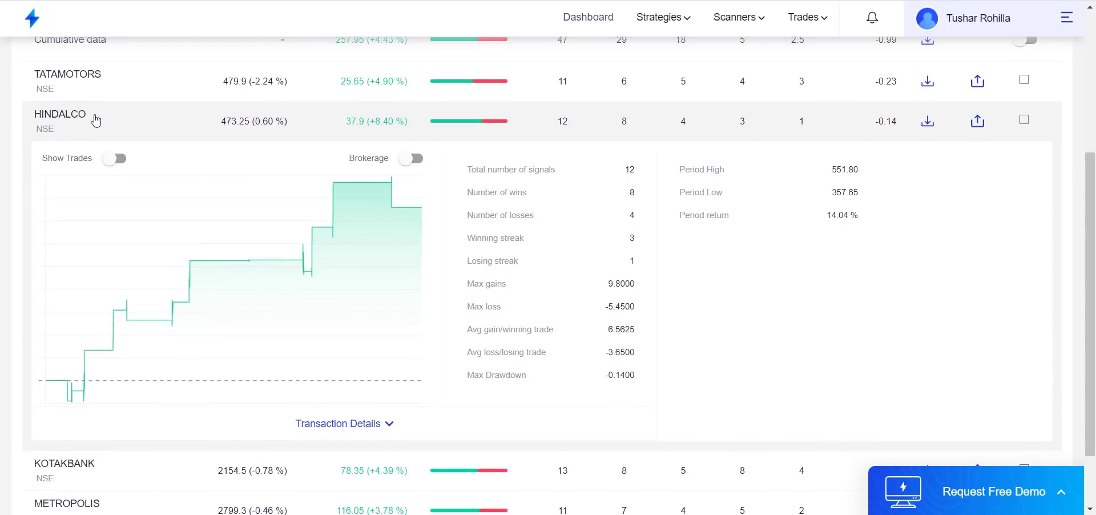
pyautogui.click(114, 158)
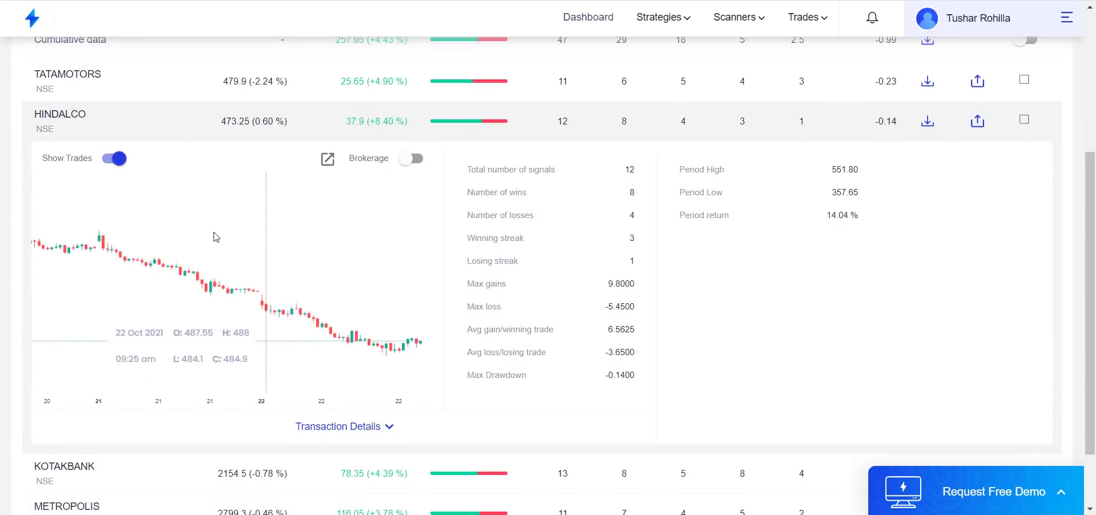
pyautogui.moveTo(128, 208); pyautogui.dragTo(182, 193)
pyautogui.hscroll(-2, 184, 194)
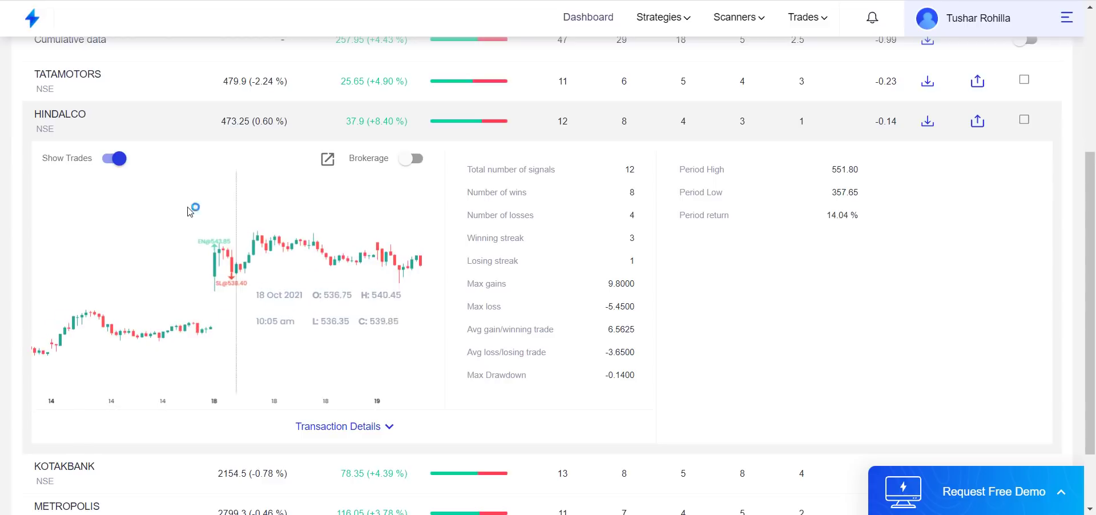
pyautogui.hscroll(-5, 126, 225)
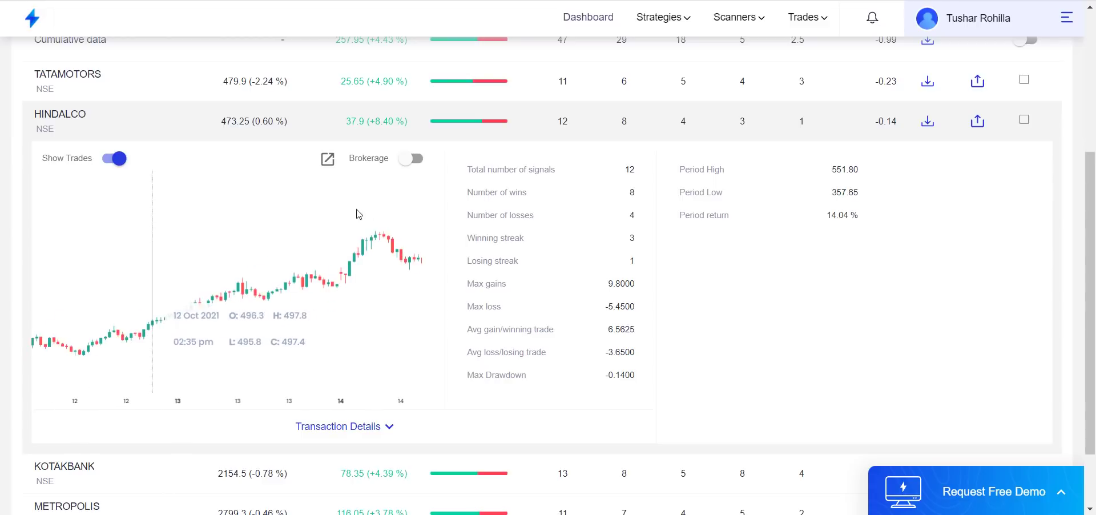
pyautogui.hscroll(-8, 244, 232)
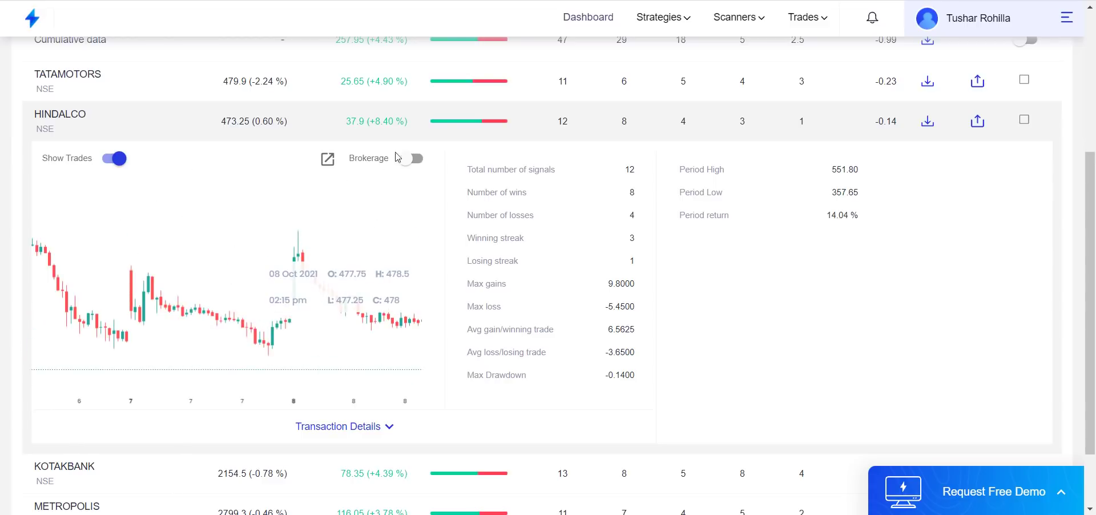
# - Review the backtest rows of all the scrips and collapse the HINDALCO details
pyautogui.scroll(2, 874, 183)
pyautogui.moveTo(1090, 140); pyautogui.dragTo(1090, 128)
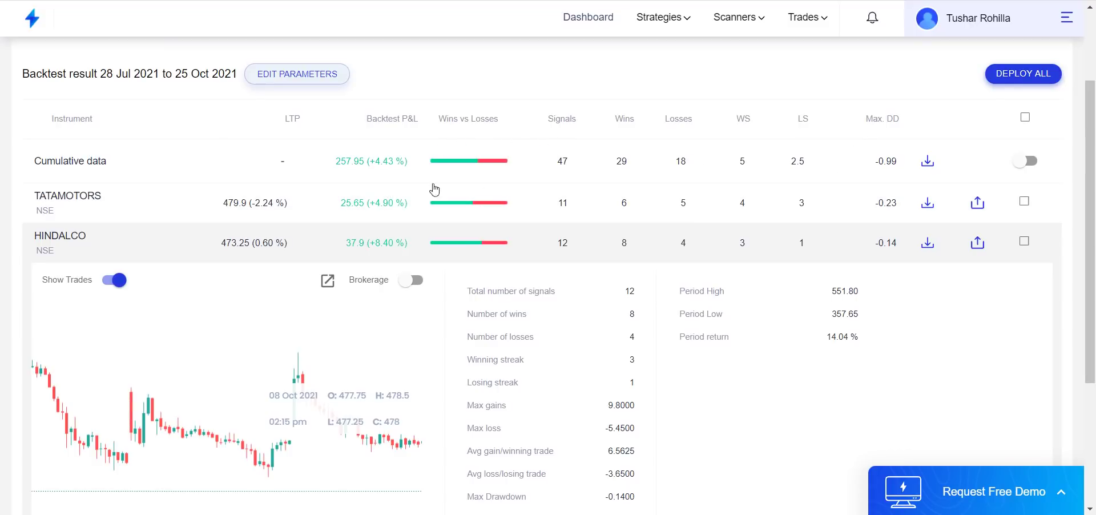
pyautogui.scroll(-3, 874, 163)
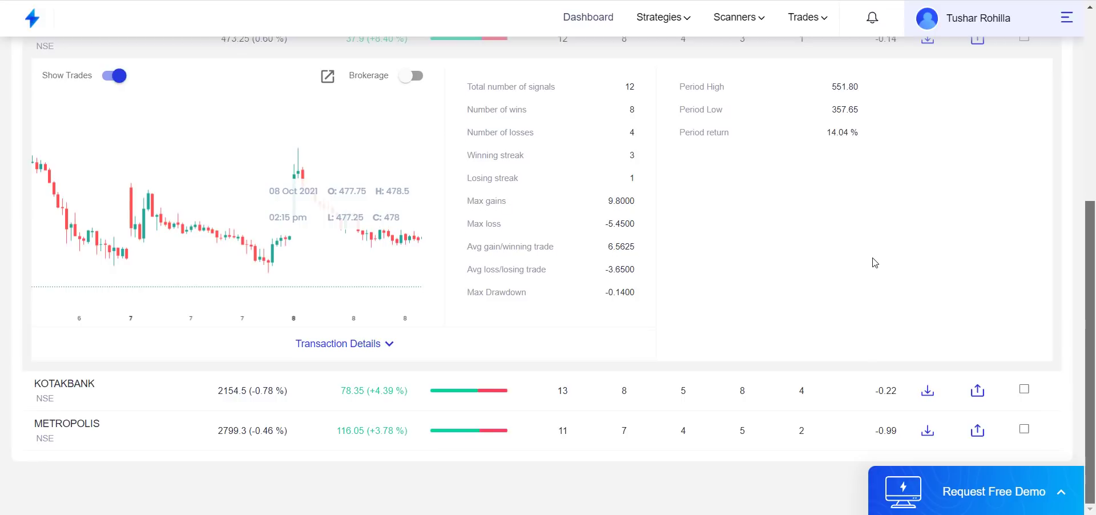
pyautogui.scroll(3, 873, 260)
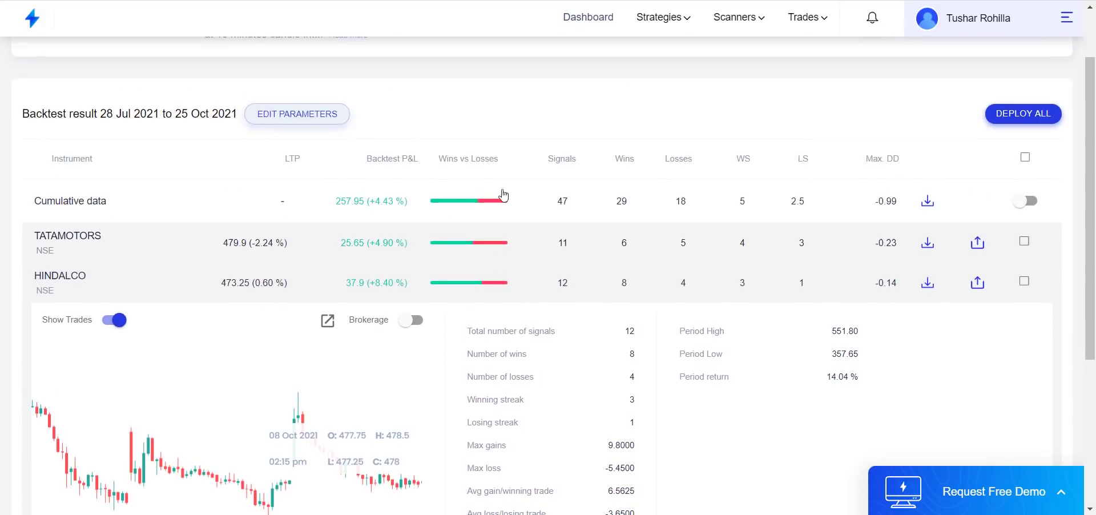
pyautogui.click(321, 210)
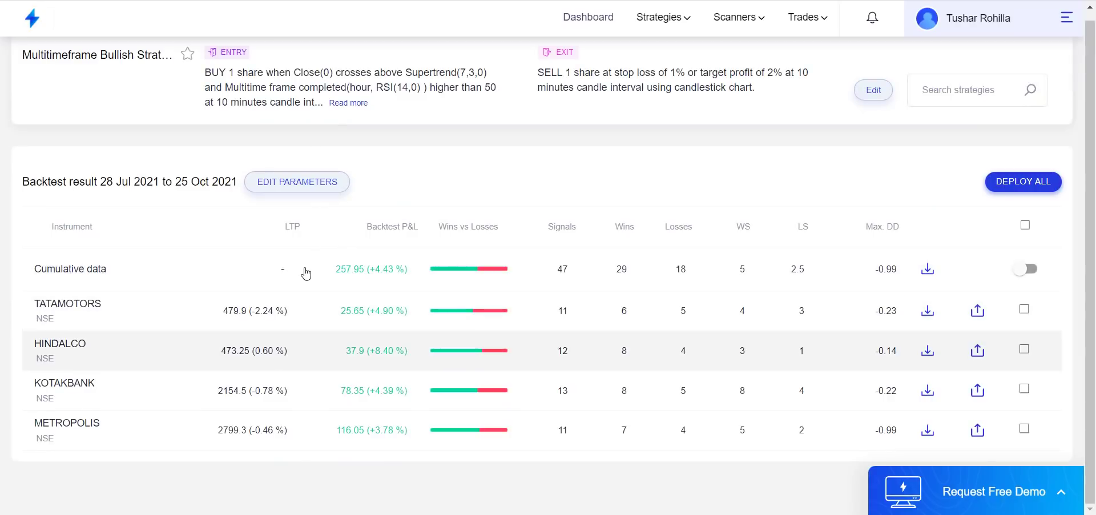
# - Reopen the HINDALCO details and examine its transaction details from the first to the last trade
pyautogui.click(305, 269)
pyautogui.scroll(-4, 873, 269)
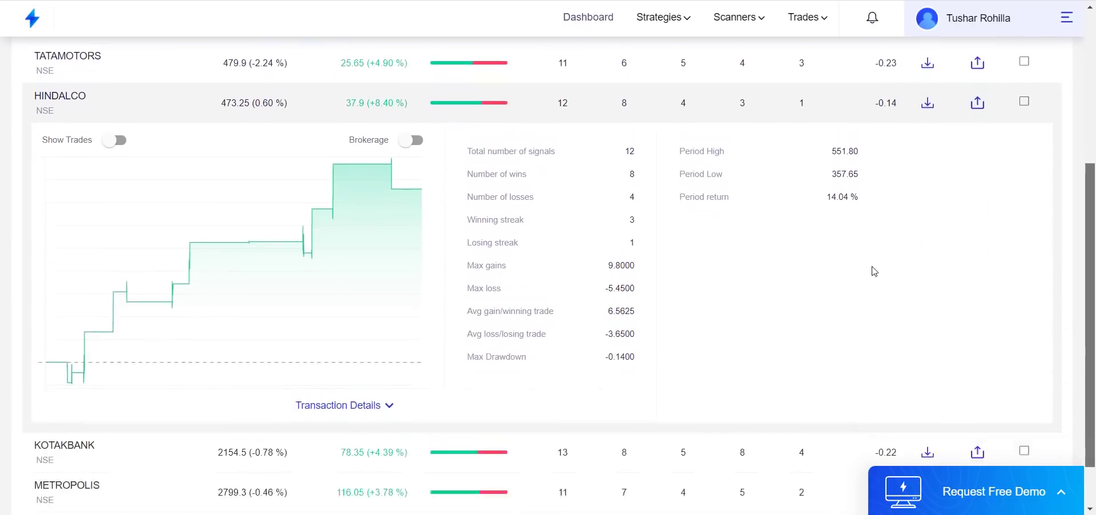
pyautogui.click(359, 341)
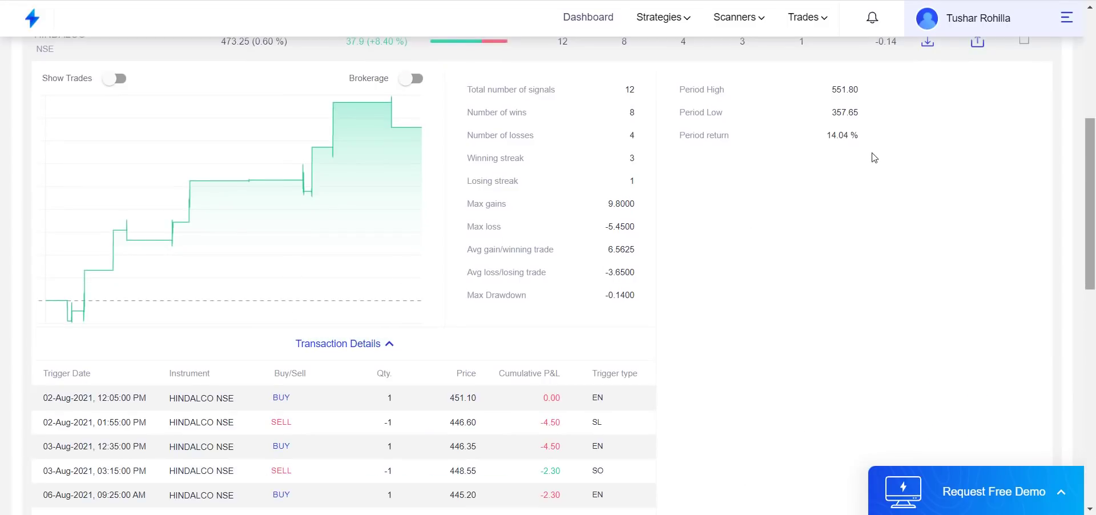
pyautogui.moveTo(1090, 188); pyautogui.dragTo(1090, 262)
pyautogui.scroll(-6, 877, 214)
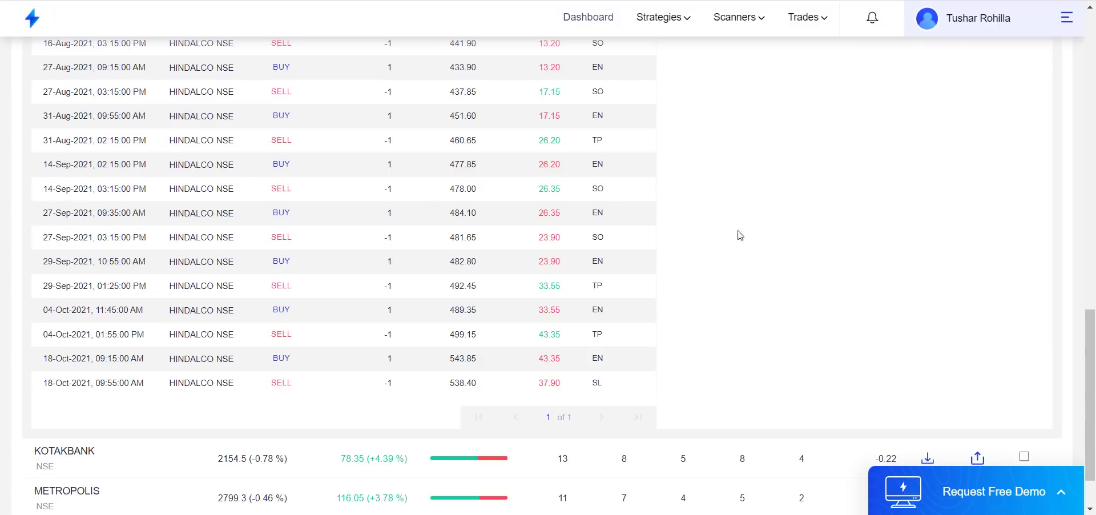
pyautogui.scroll(5, 875, 234)
pyautogui.scroll(6, 873, 191)
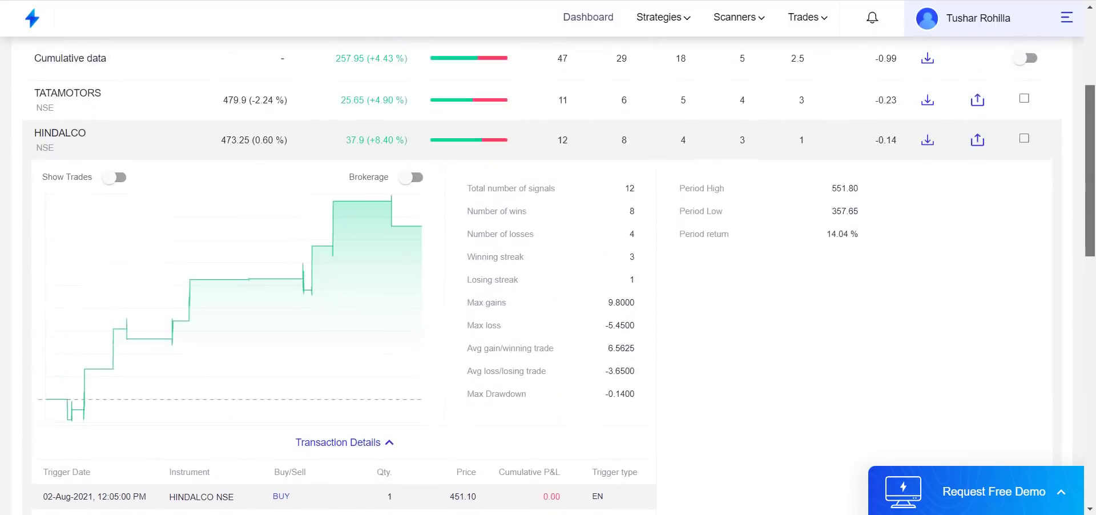
# - Switch the HINDALCO profit curve to the trades chart and look back to the 18 Oct 2021 entry
pyautogui.scroll(-1, 605, 149)
pyautogui.click(115, 146)
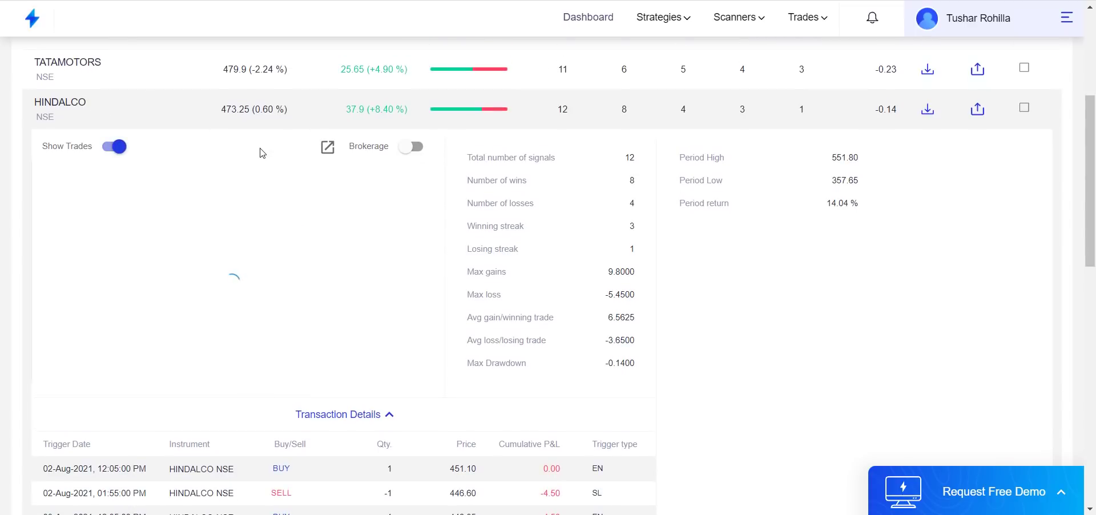
pyautogui.moveTo(139, 229); pyautogui.dragTo(320, 200)
pyautogui.moveTo(103, 196); pyautogui.dragTo(288, 199)
pyautogui.hscroll(-5, 192, 199)
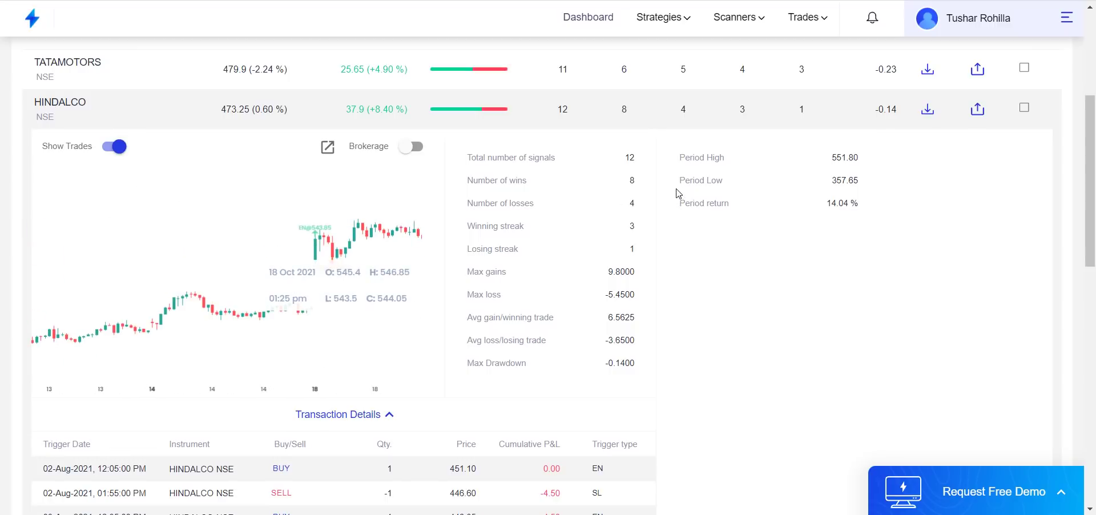